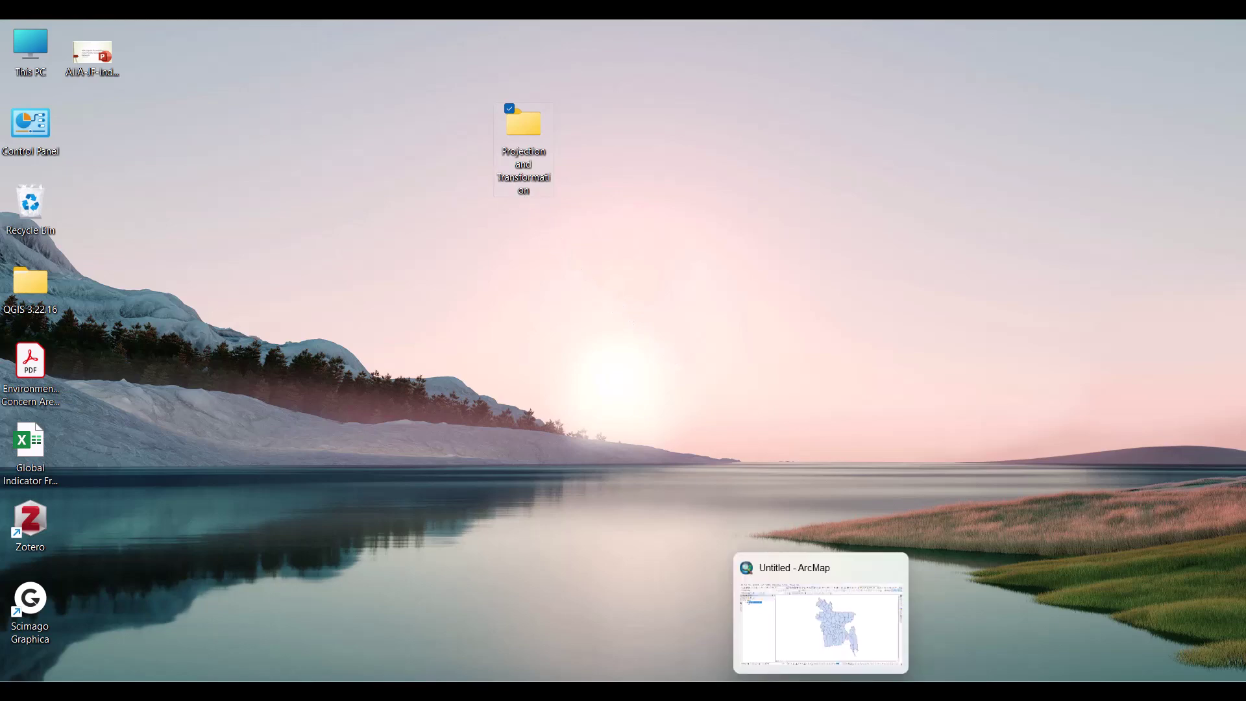
Restore the untitled ArcMap window showing the District_Boundary_Poly district layer
left_click(821, 689)
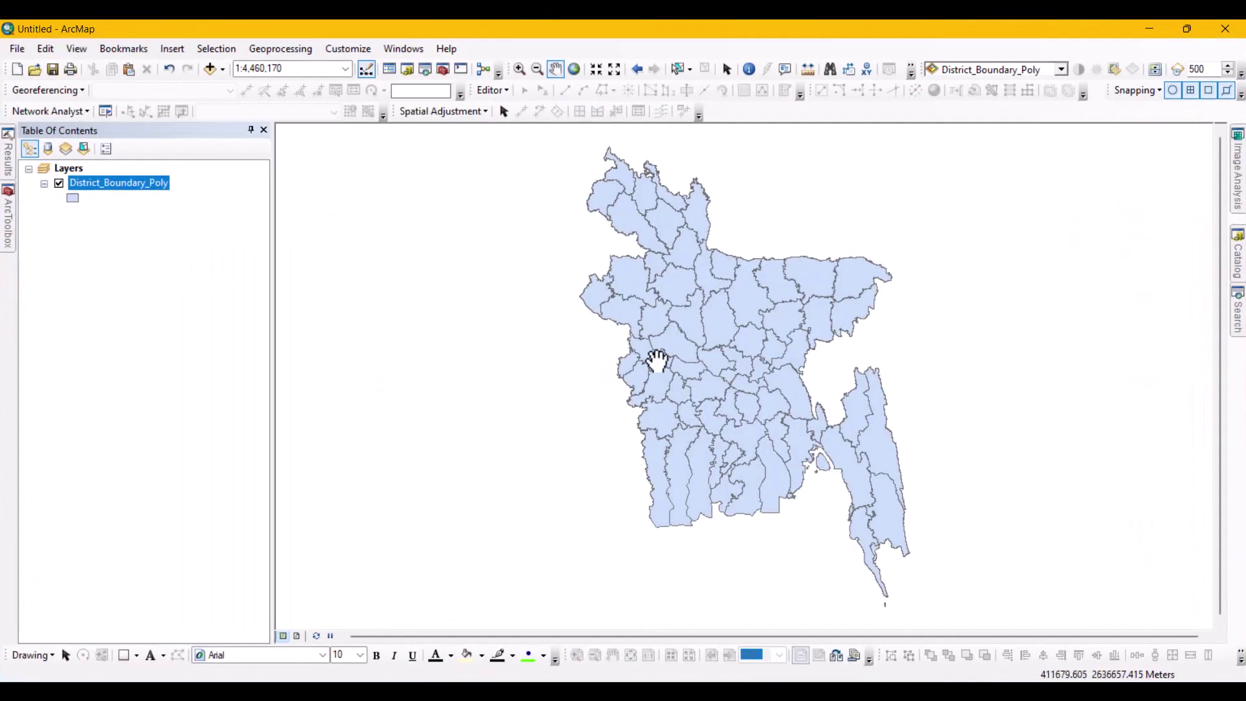
left_click(115, 232)
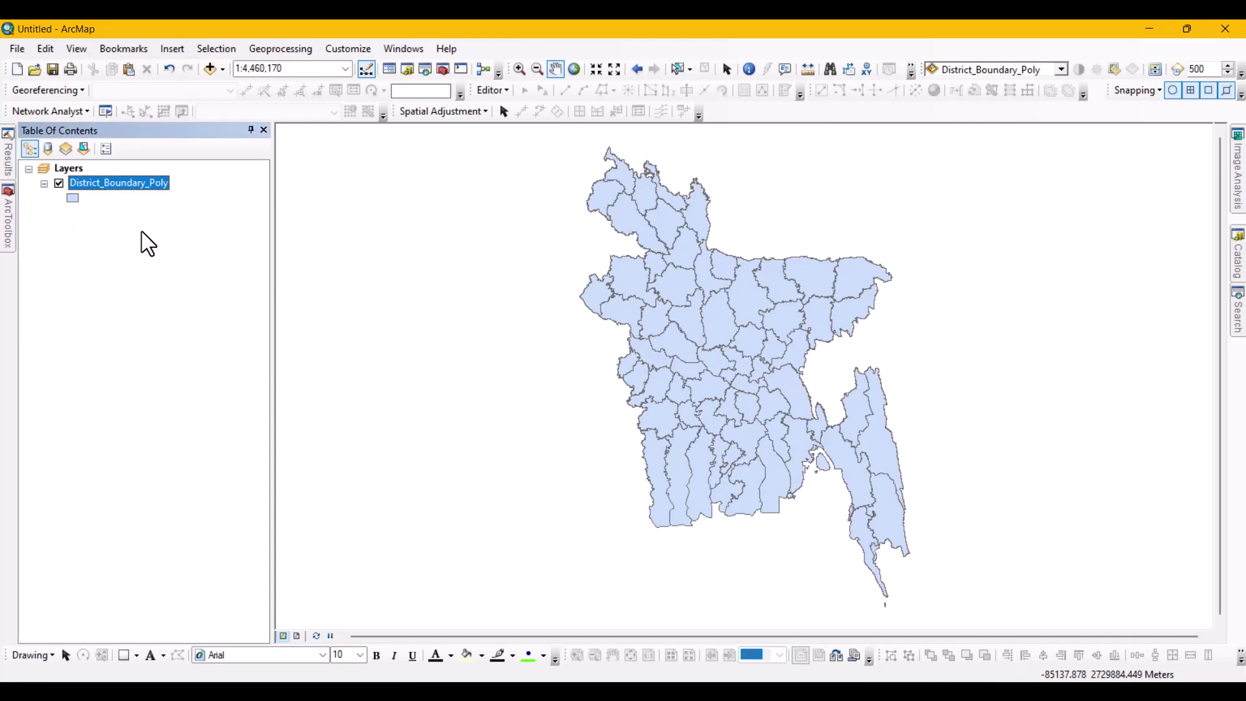
left_click(141, 232)
left_click(122, 183)
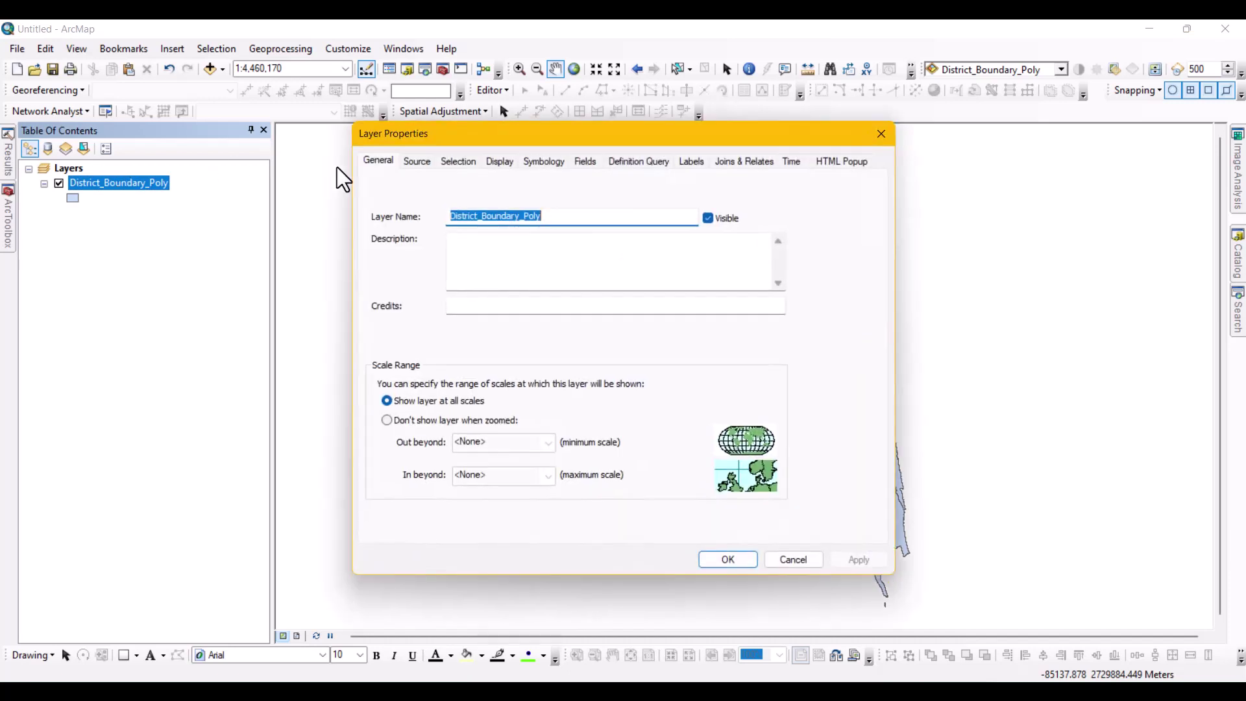
left_click(416, 162)
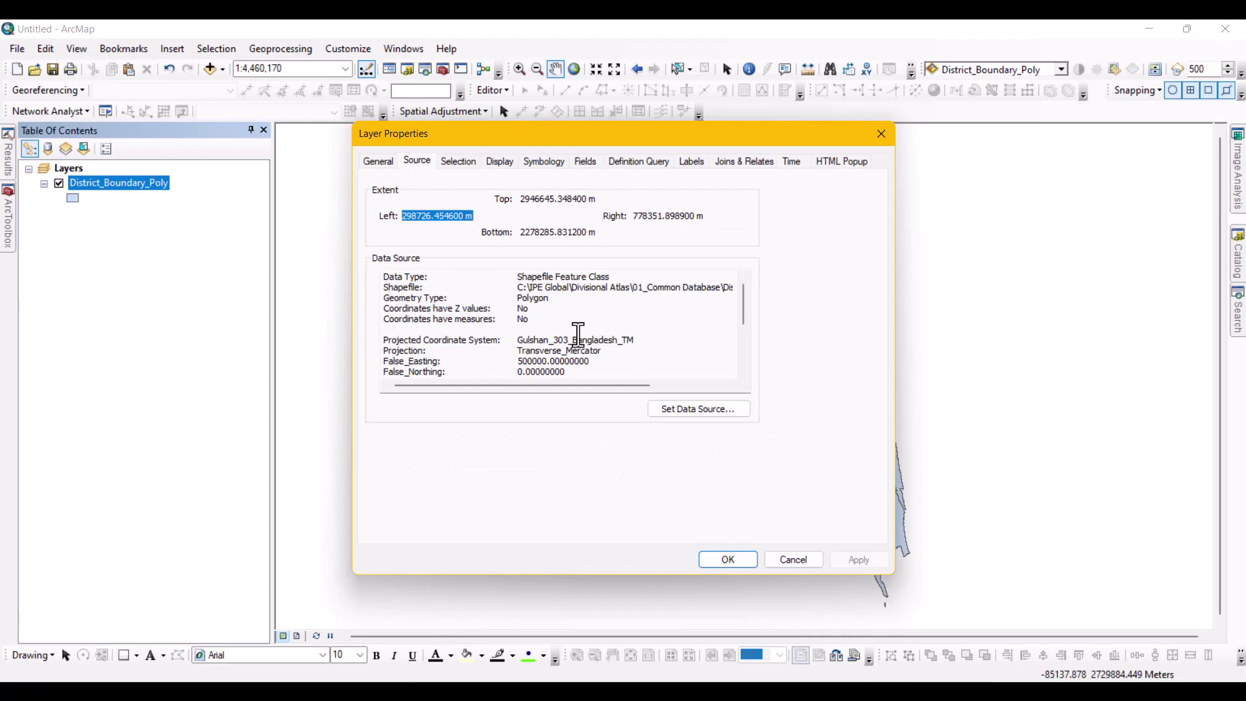
left_click(590, 347)
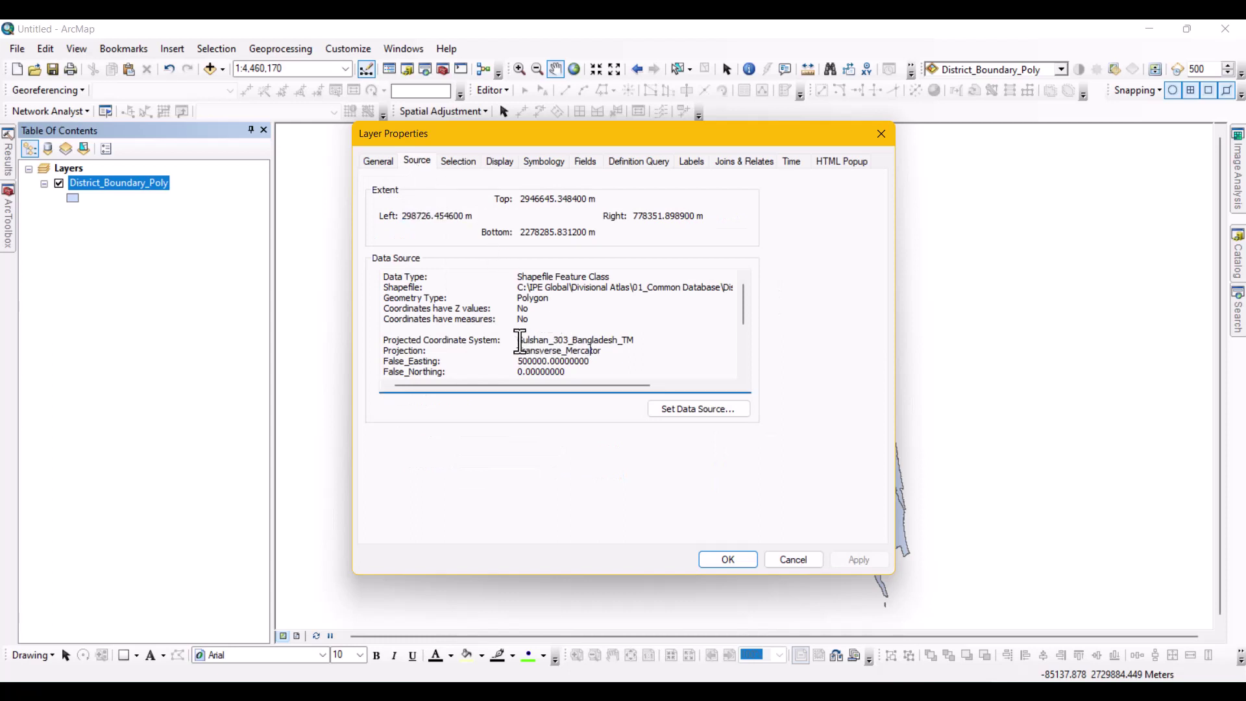
triple_click(607, 347)
left_click(608, 351)
scroll(594, 354, "down", 2)
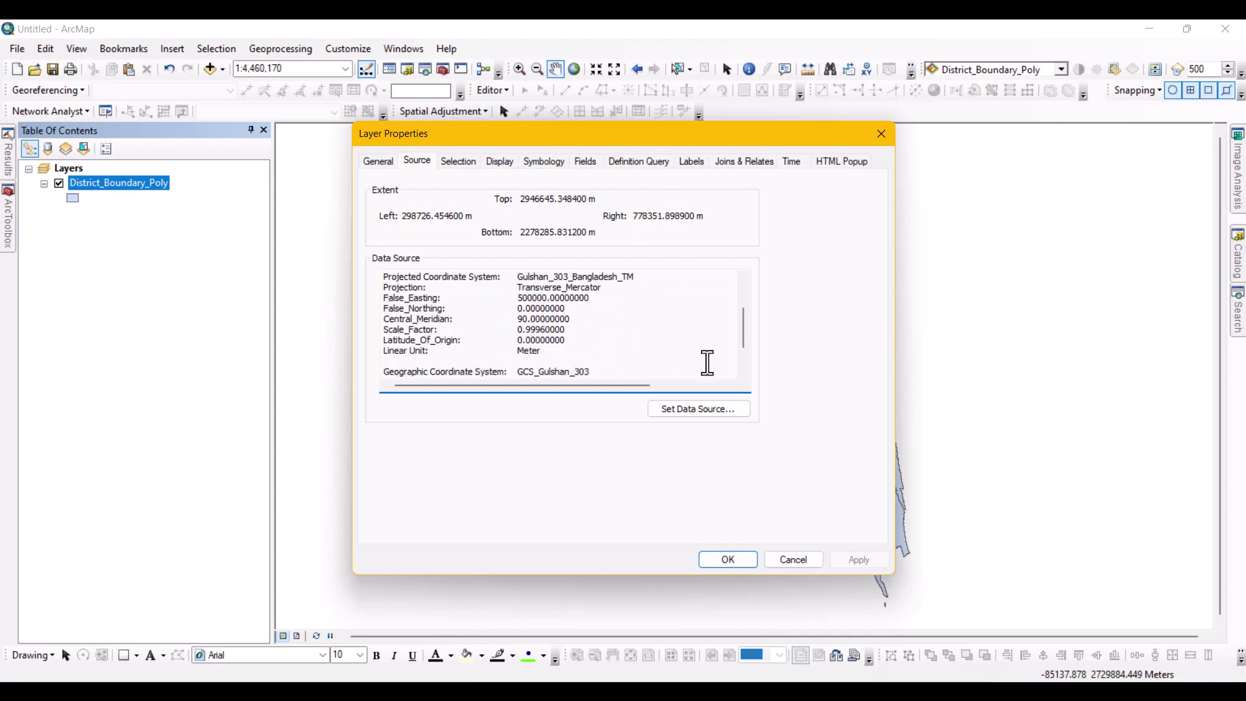
mouse_move(741, 329)
left_mouse_down()
mouse_move(742, 364)
mouse_move(745, 321)
left_mouse_up()
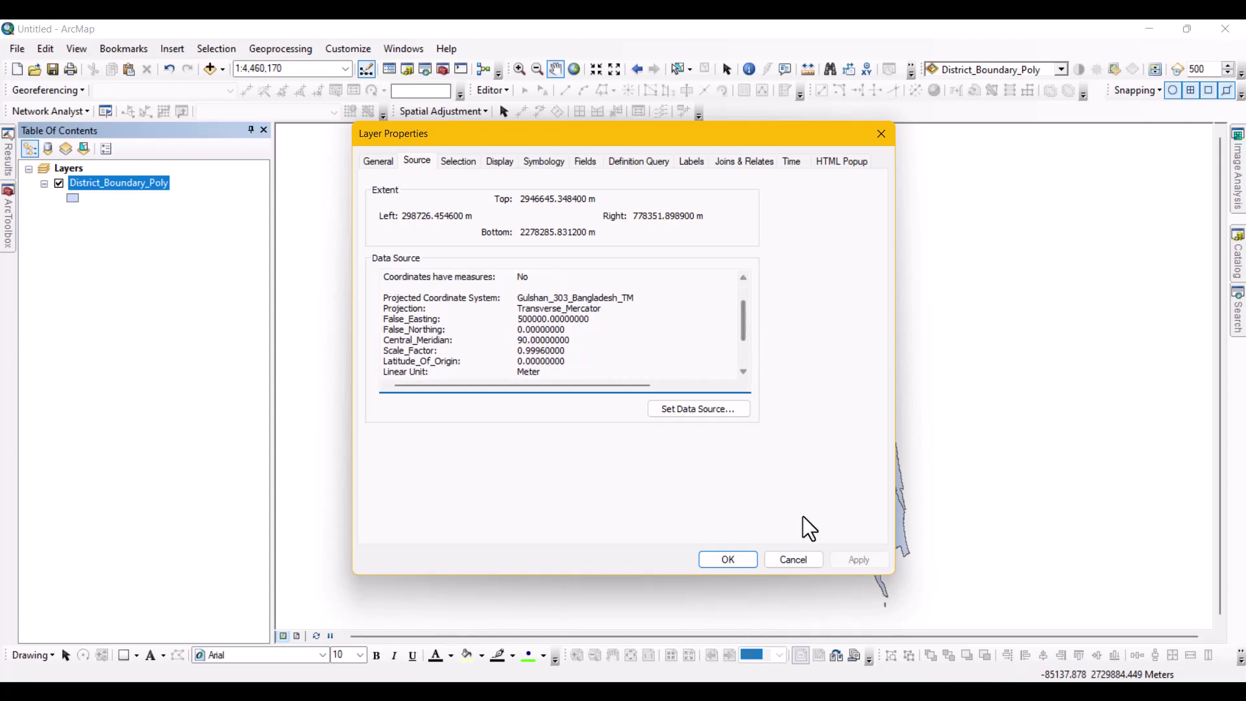
left_click(792, 560)
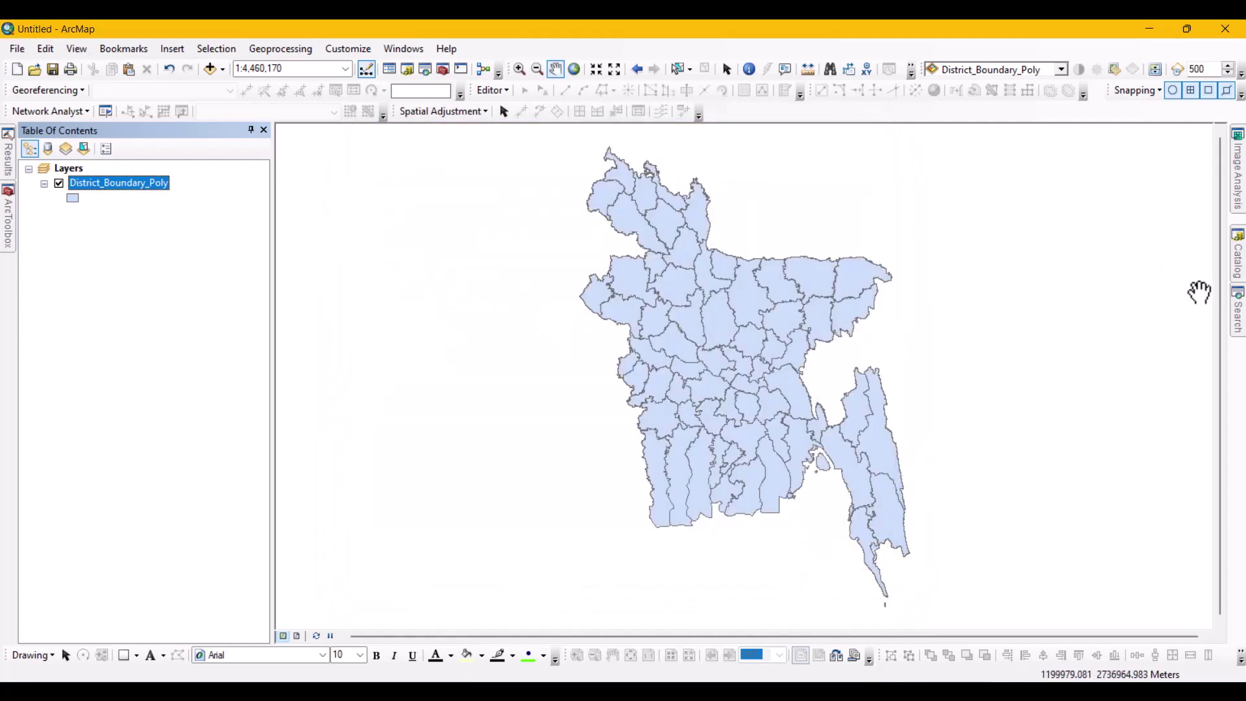
Search Tools for 'projections' to list Project (Data Management) among the results
left_click(1241, 328)
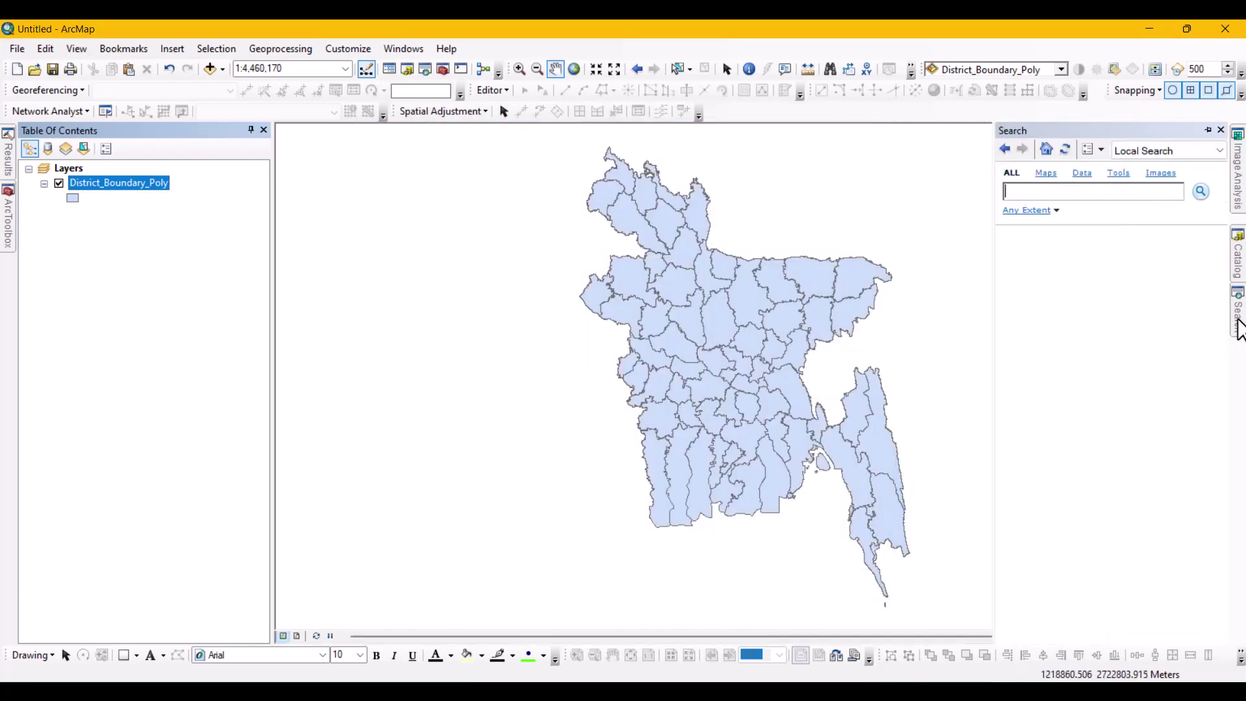
left_click(1113, 181)
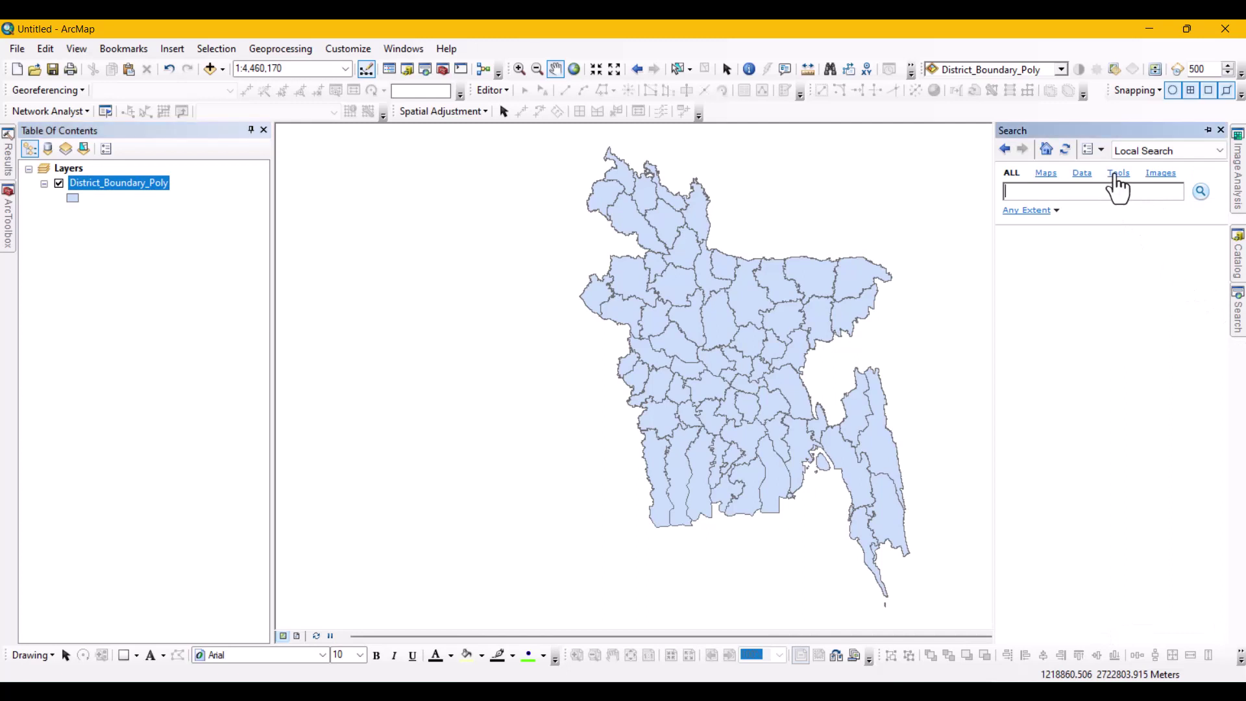
left_click(1118, 174)
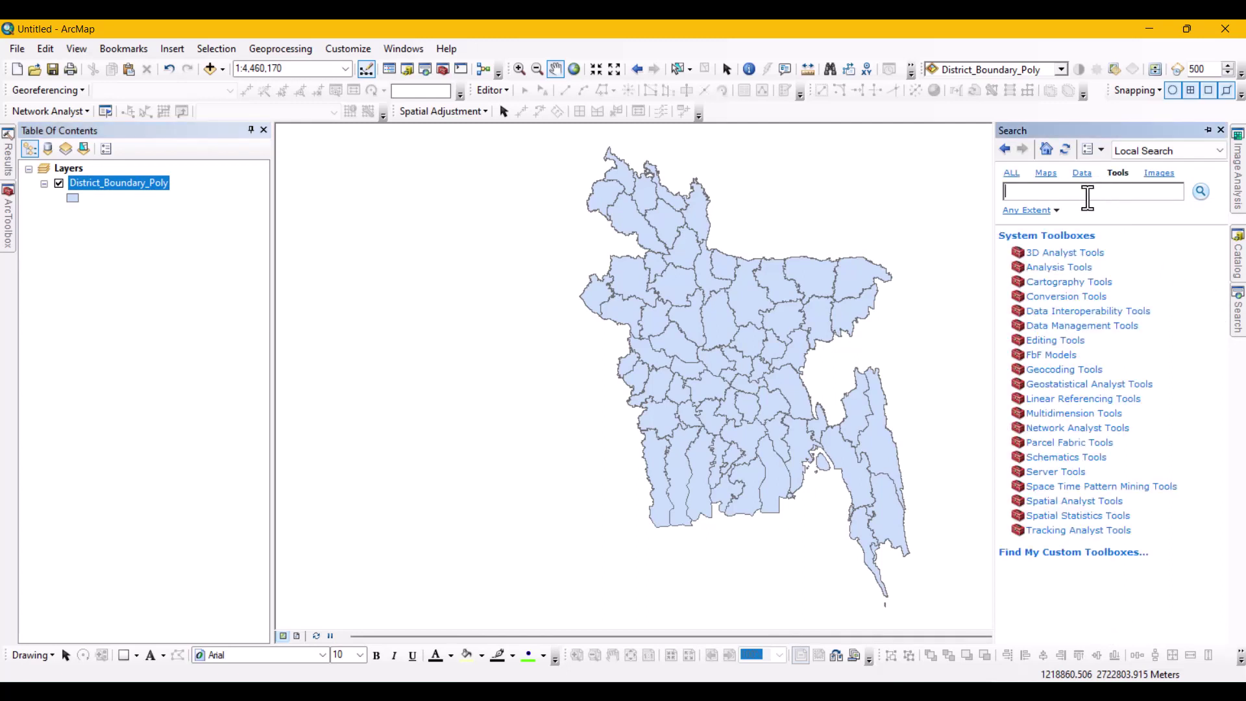
type("project")
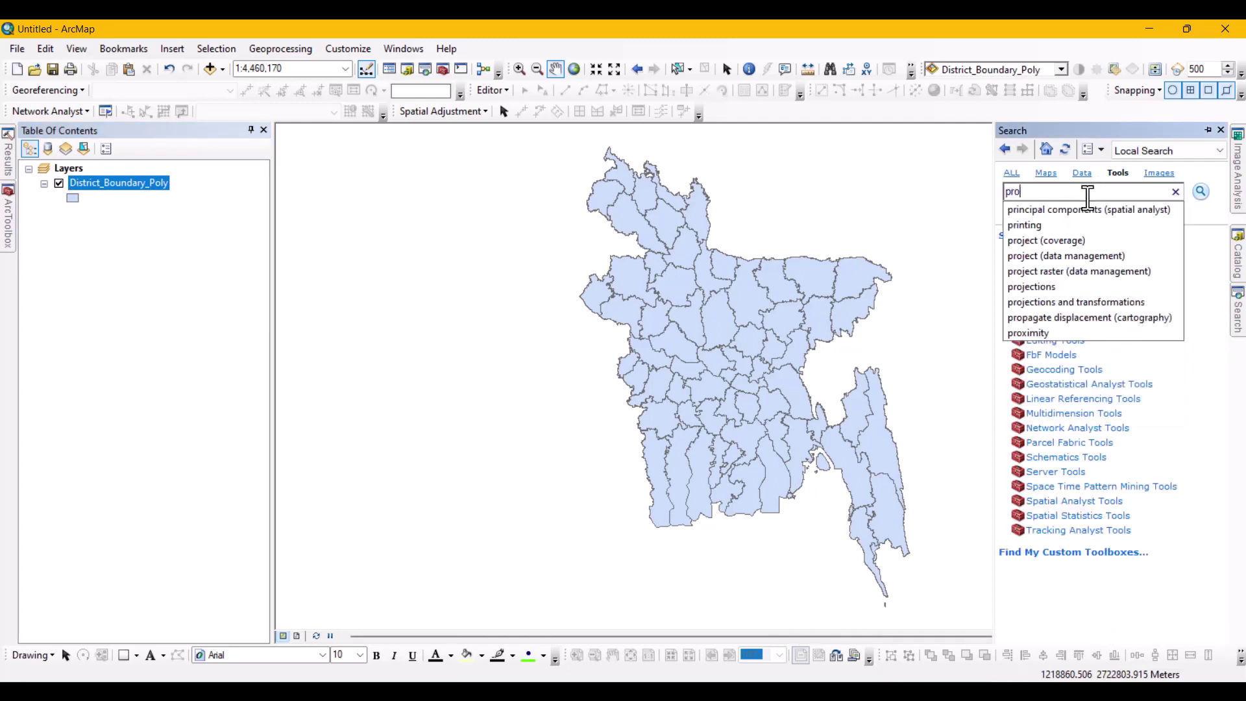
key("Down")
key("Down")
key("Down")
key("Down")
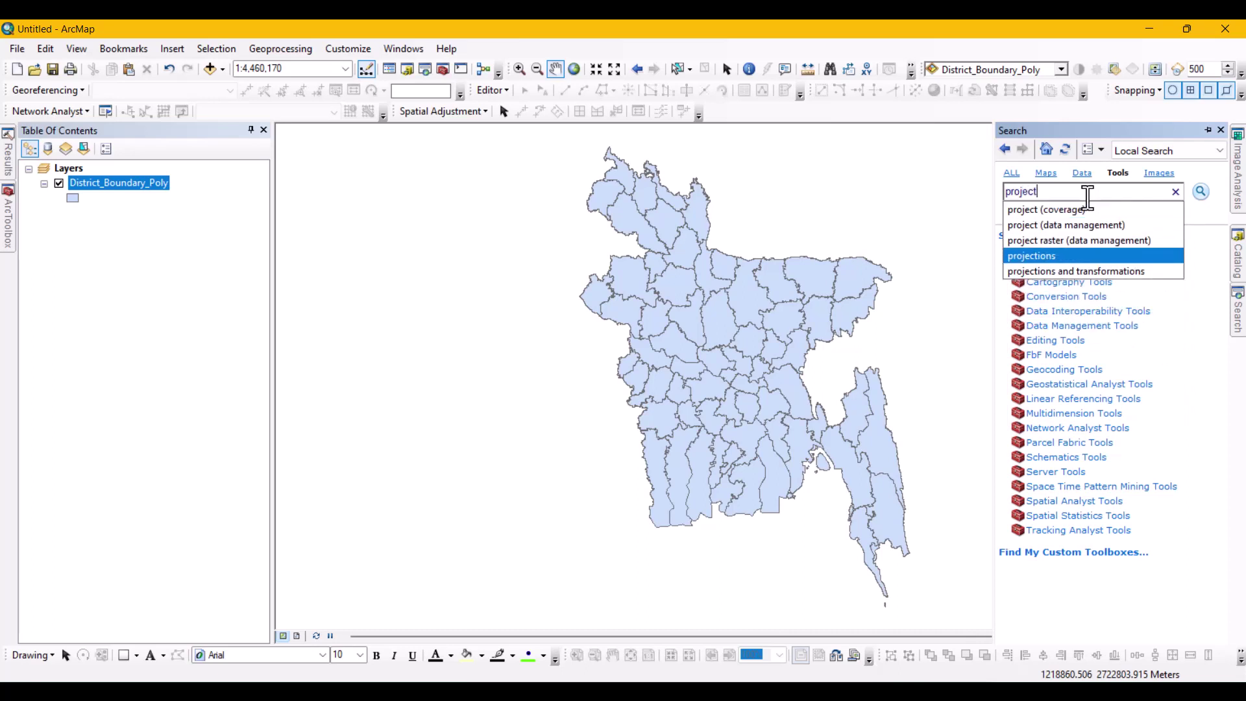
key("Return")
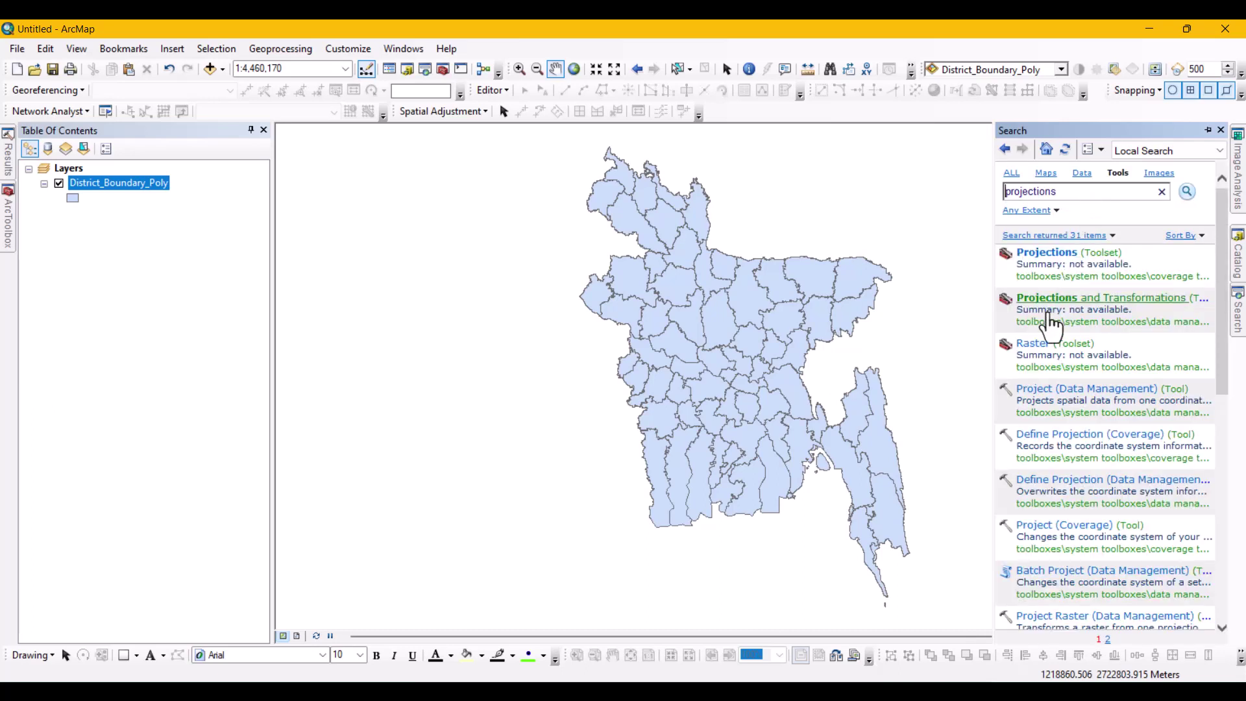
Open Project (Data Management) and set District_Boundary_Poly as its input dataset
left_click(1036, 393)
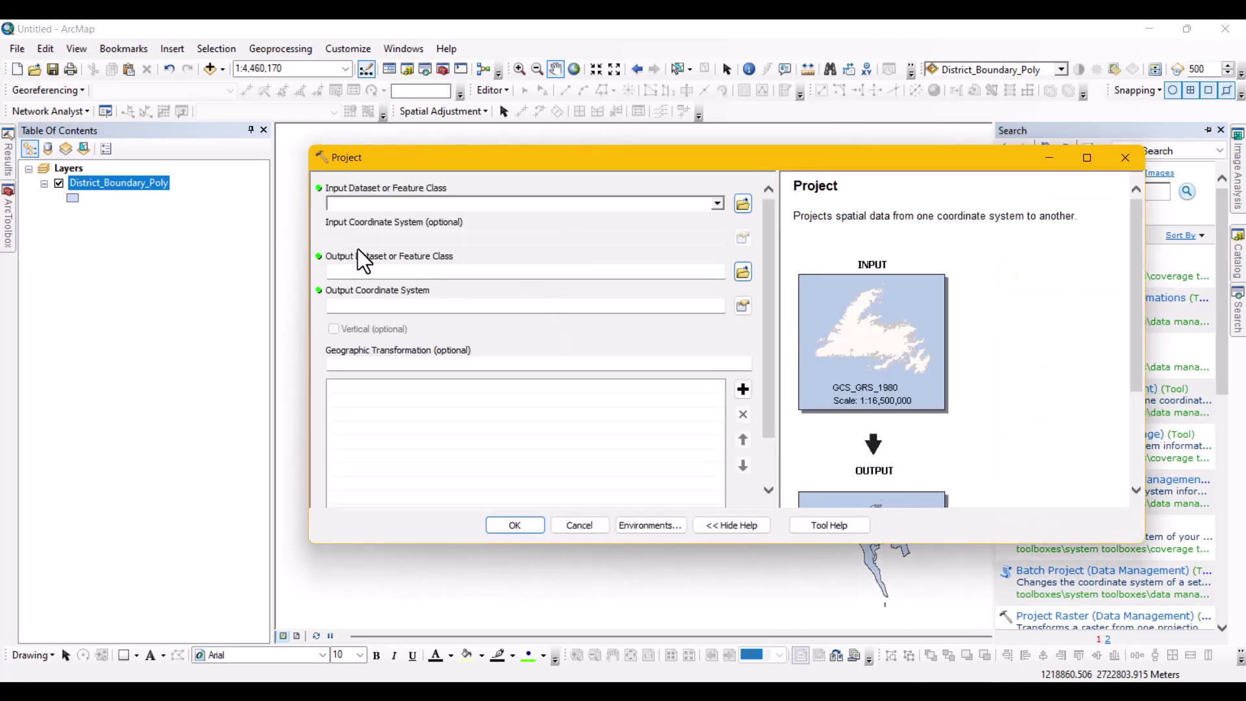
left_click(348, 203)
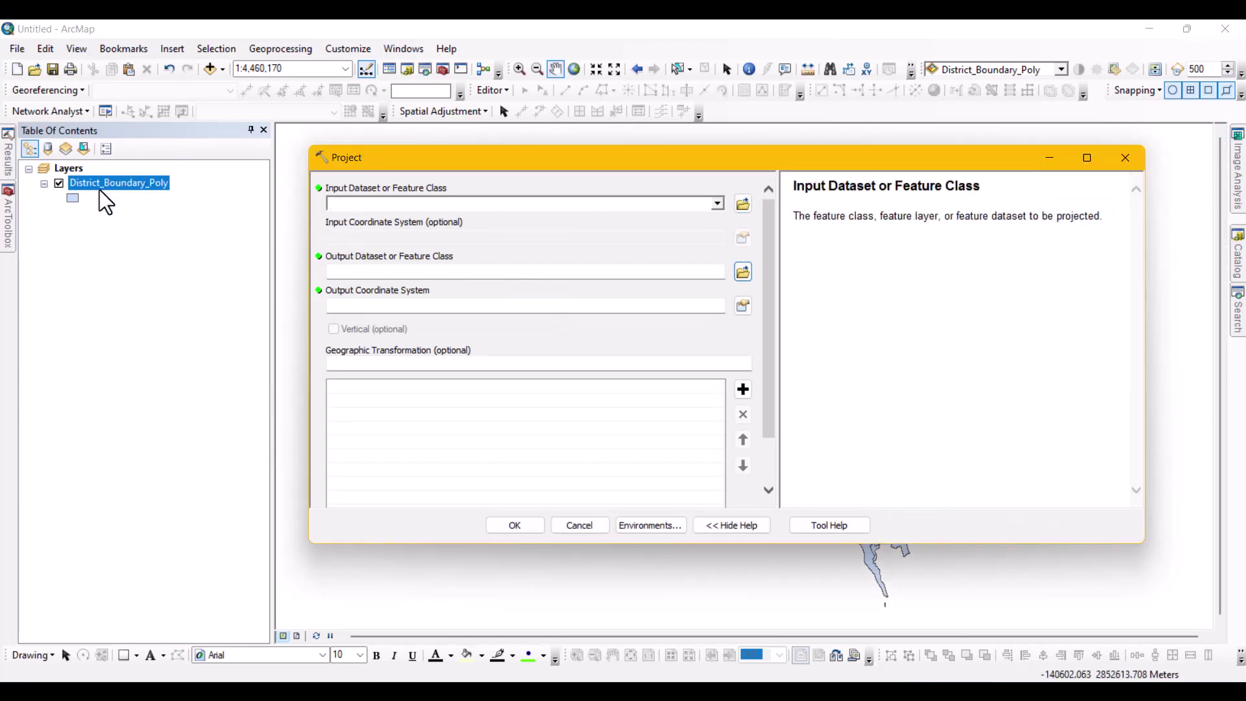
left_click_drag(100, 190, 431, 205)
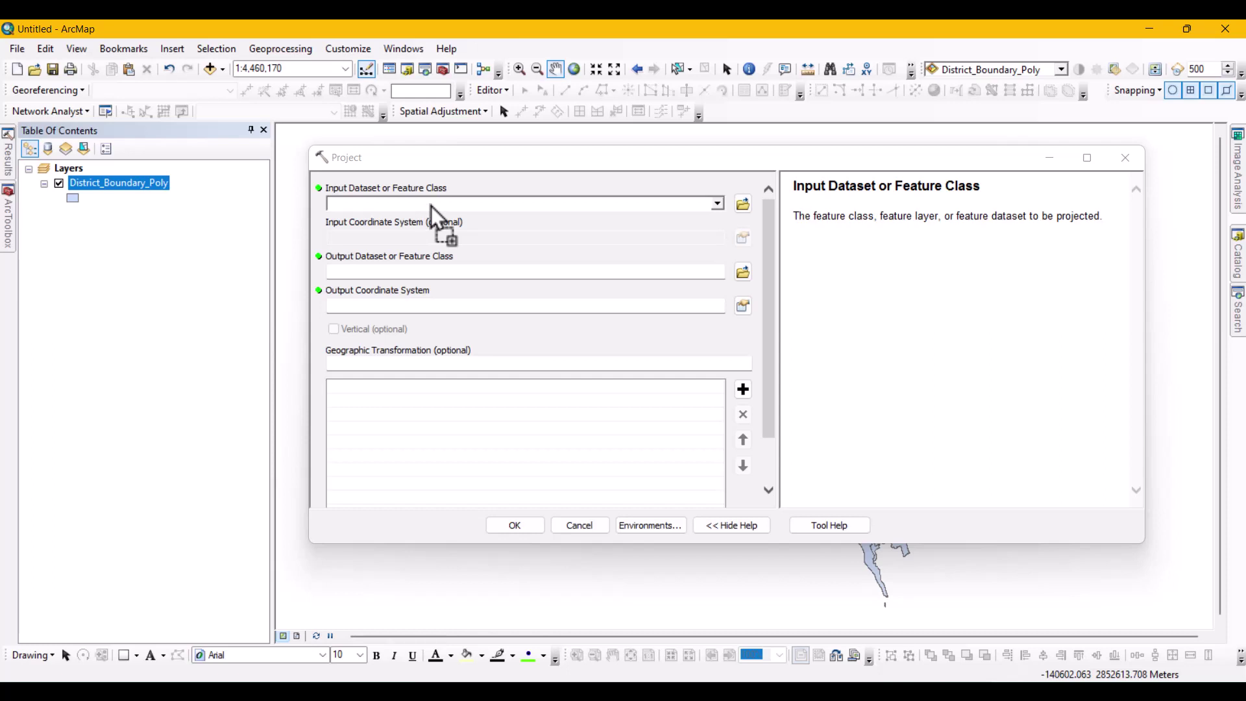
left_click_drag(431, 205, 431, 205)
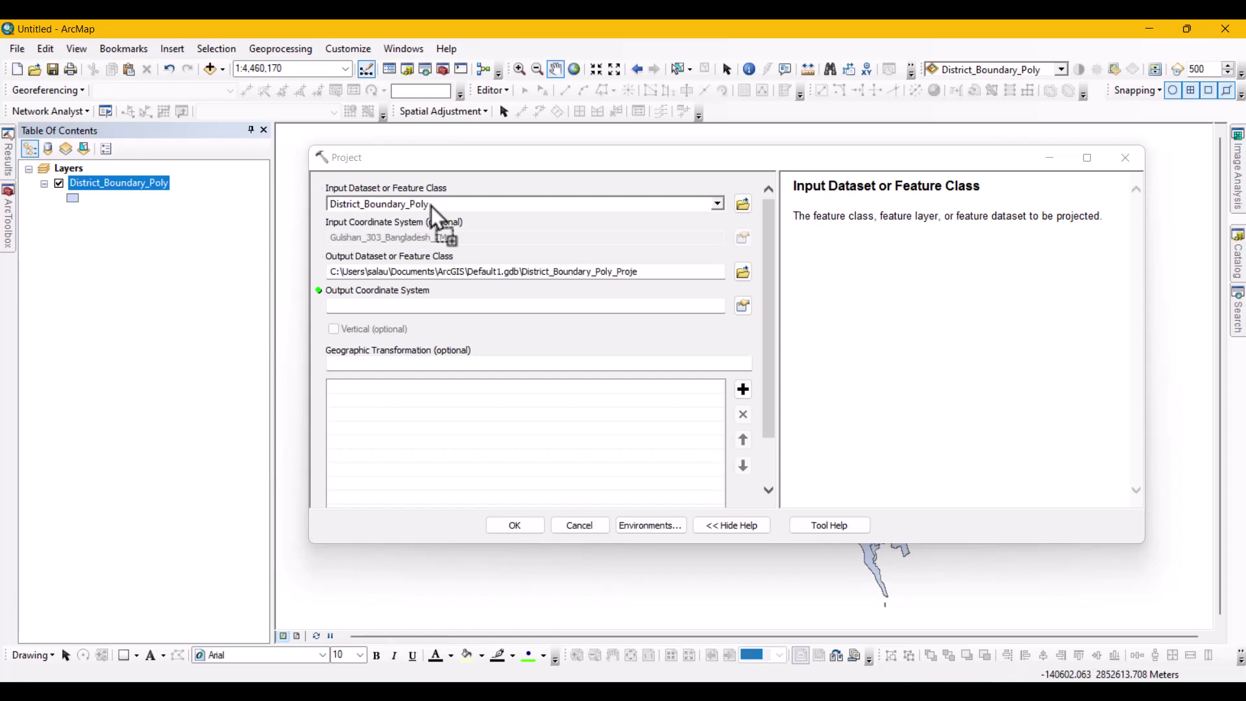
left_click(718, 204)
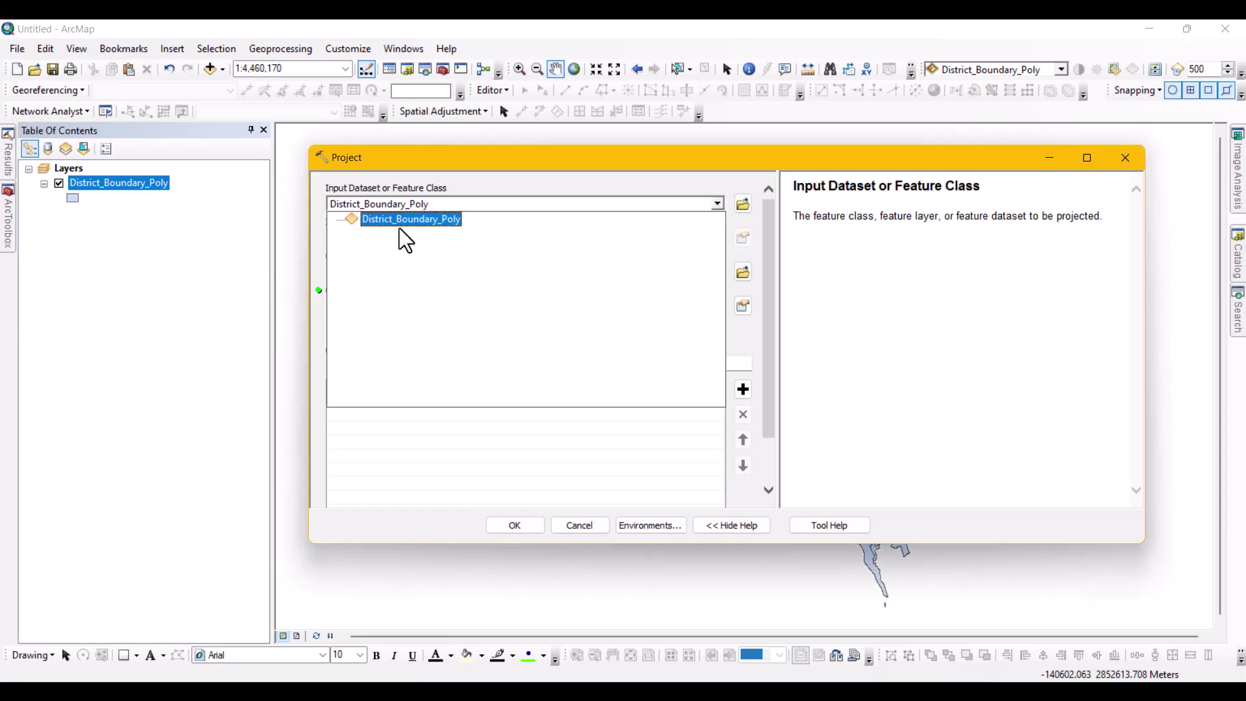
left_click(427, 224)
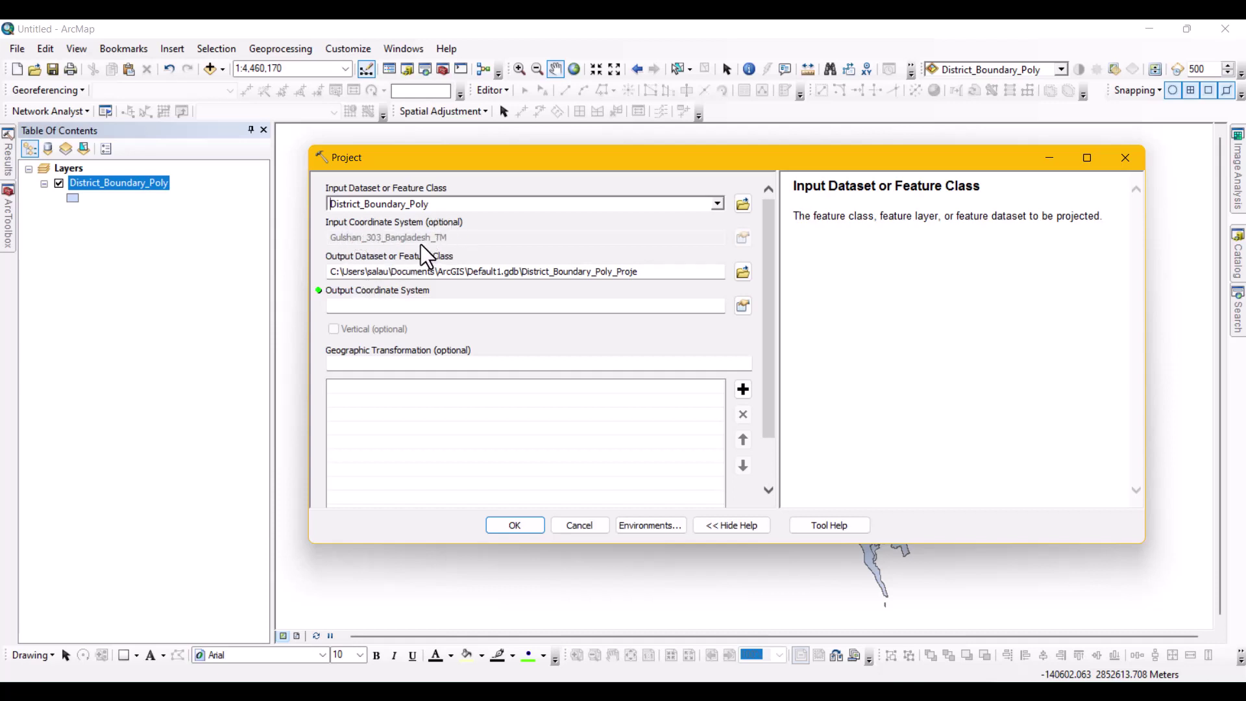
Set the output to bangladesh_district_WGS1984 in Desktop > Projection and Transformation
left_click(743, 272)
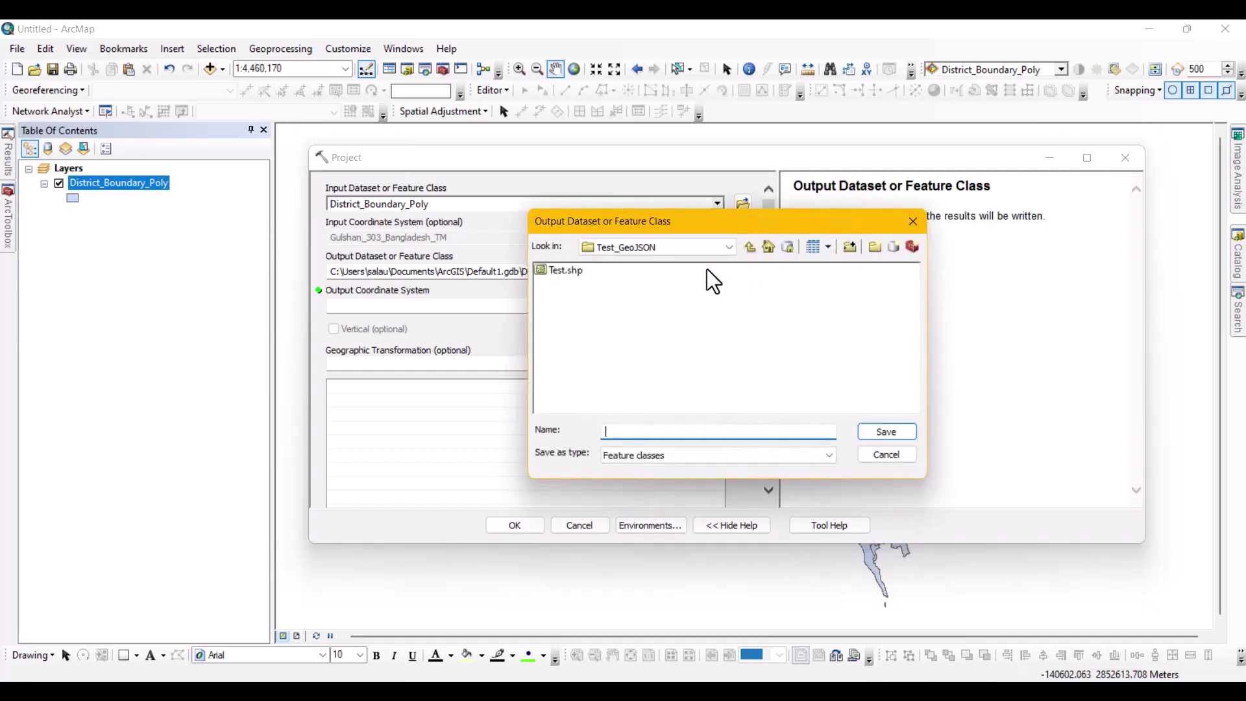
left_click(694, 243)
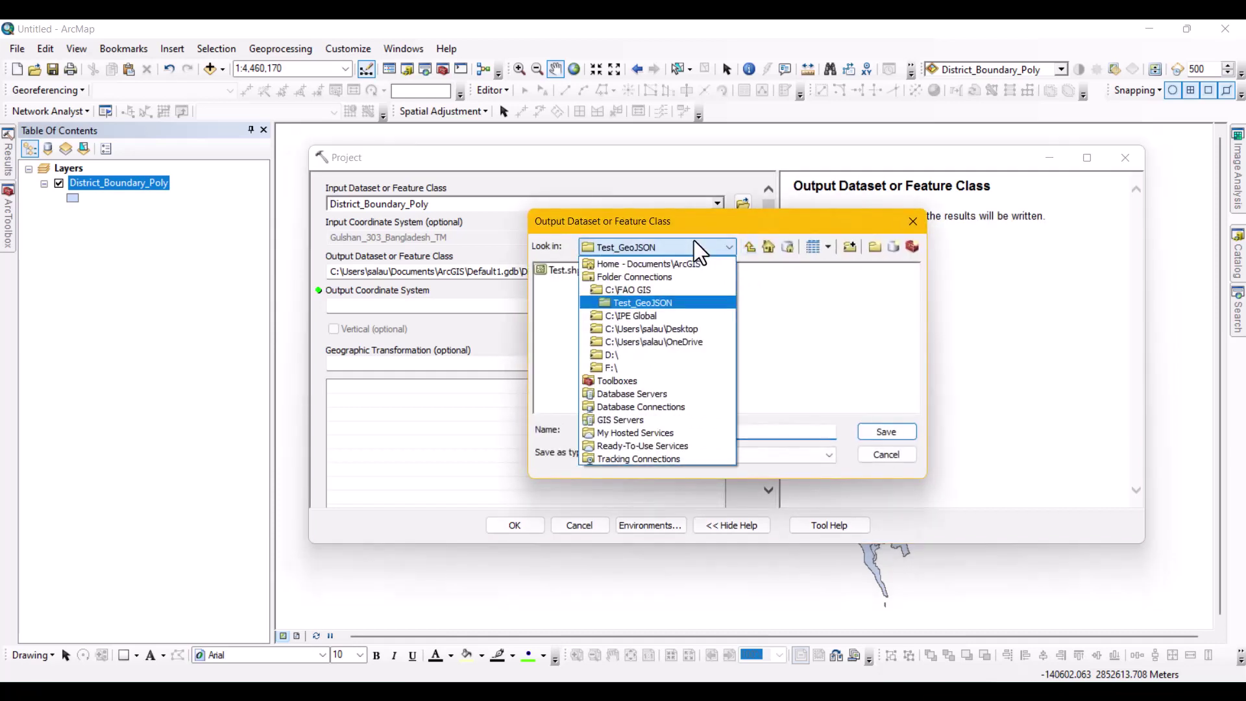
left_click(629, 329)
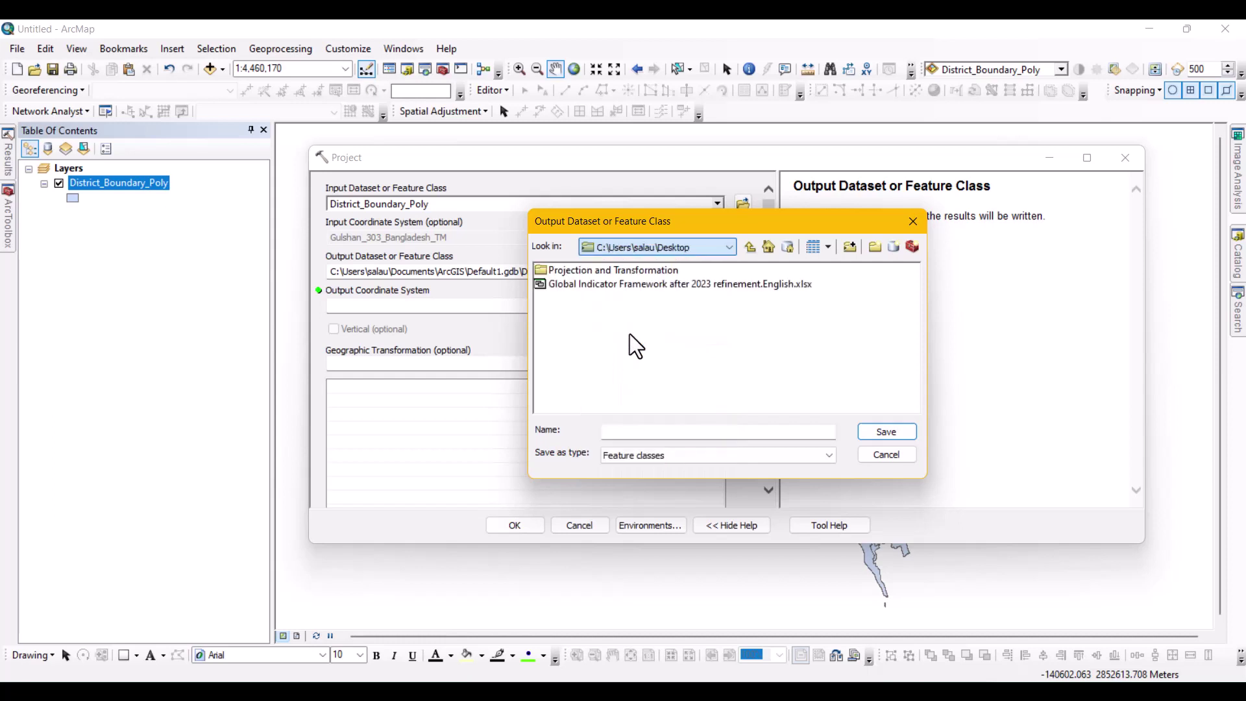
double_click(594, 270)
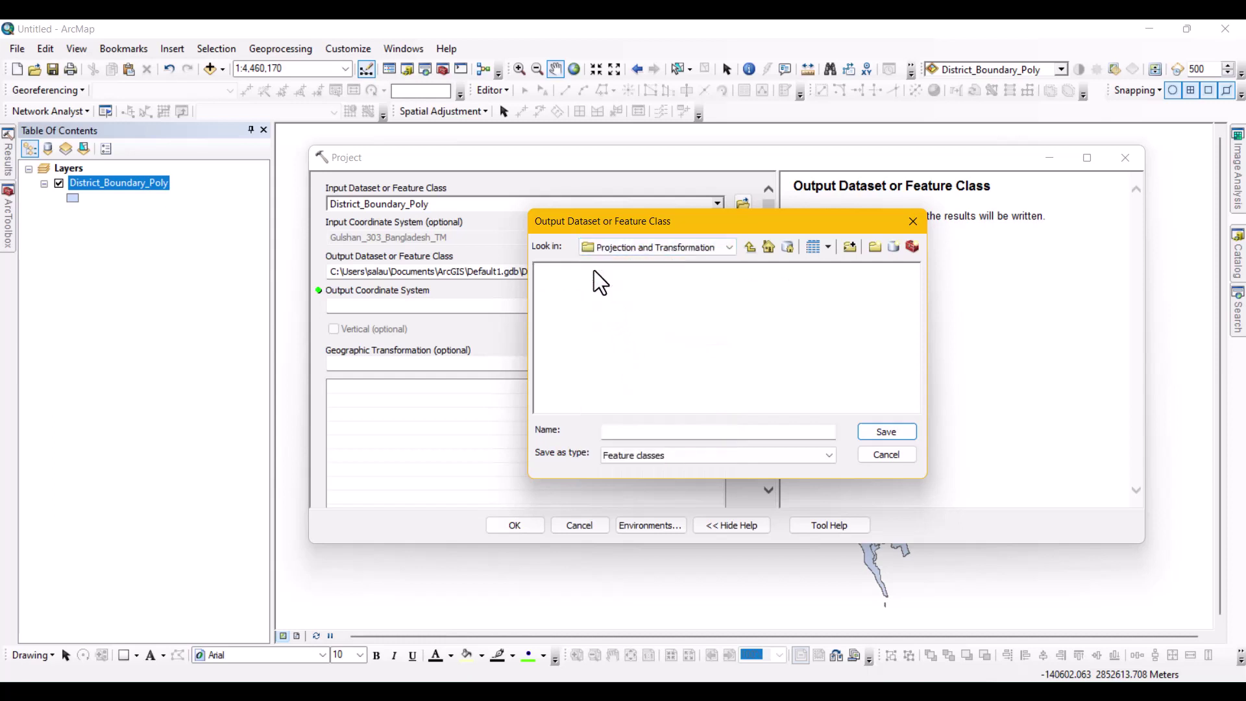
left_click(636, 432)
type("bangladesh_district_WGS1984")
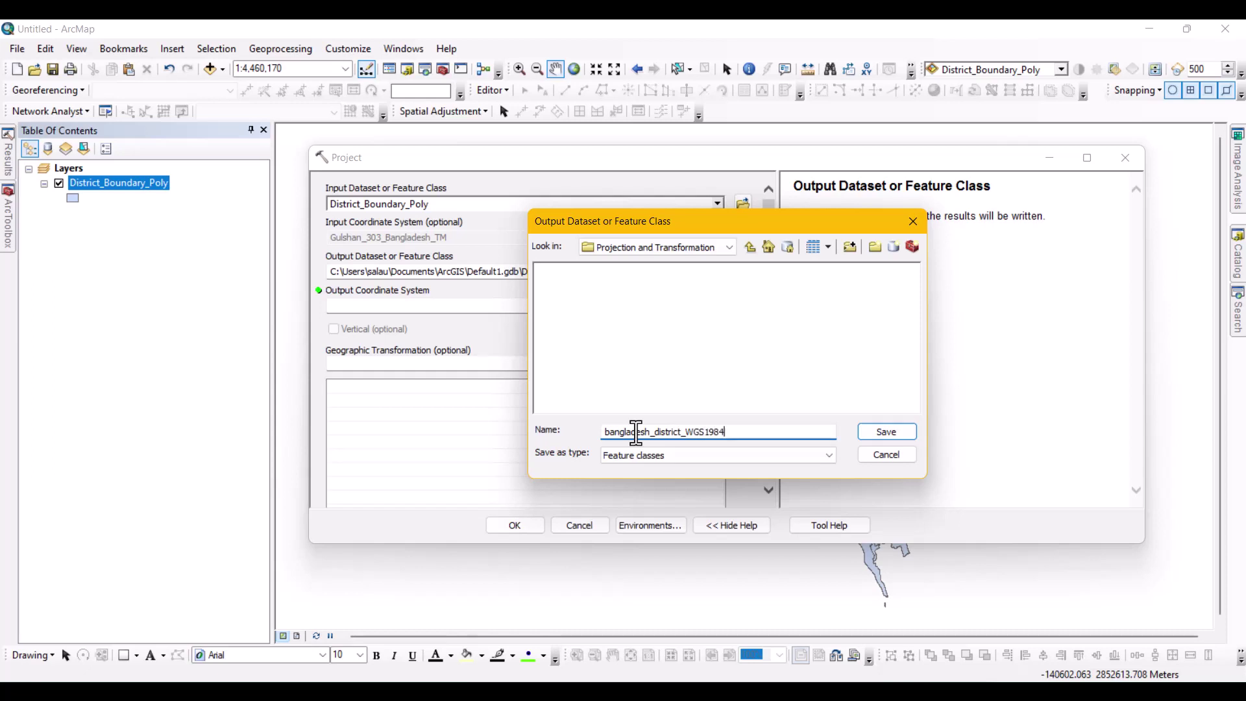
left_click(879, 427)
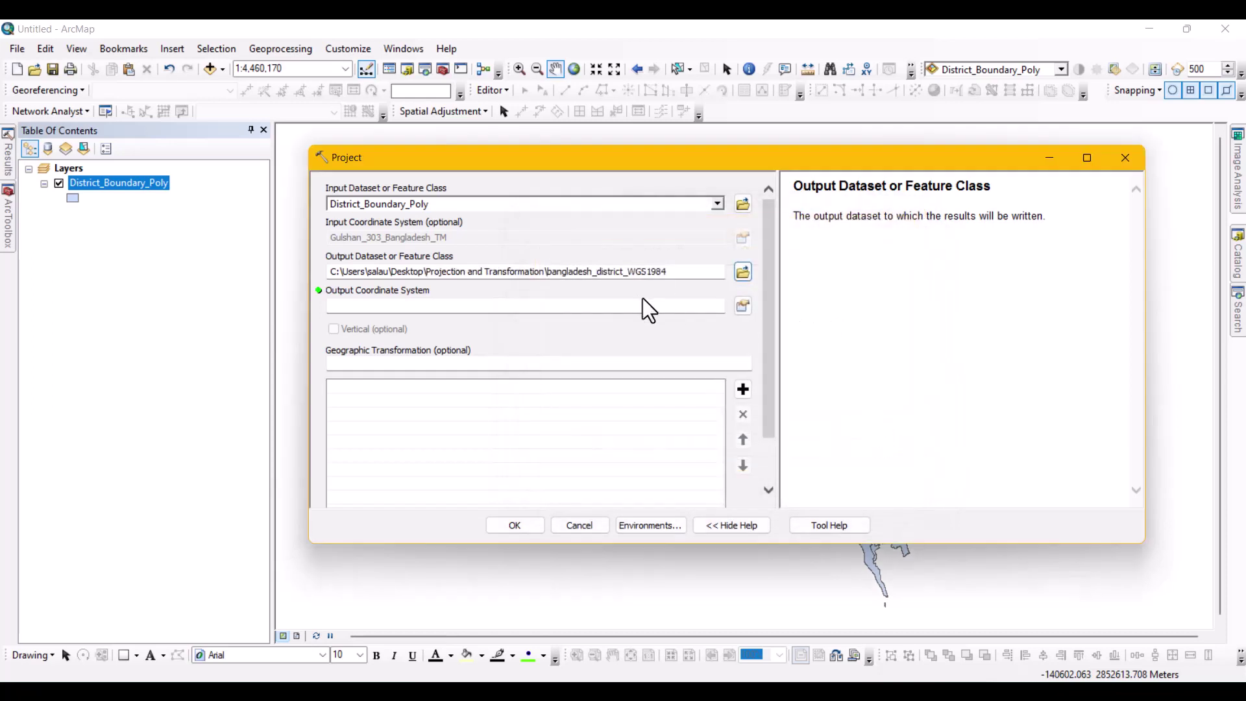
Choose WGS 1984 under Geographic Coordinate Systems > World as the output coordinate system
left_click(740, 305)
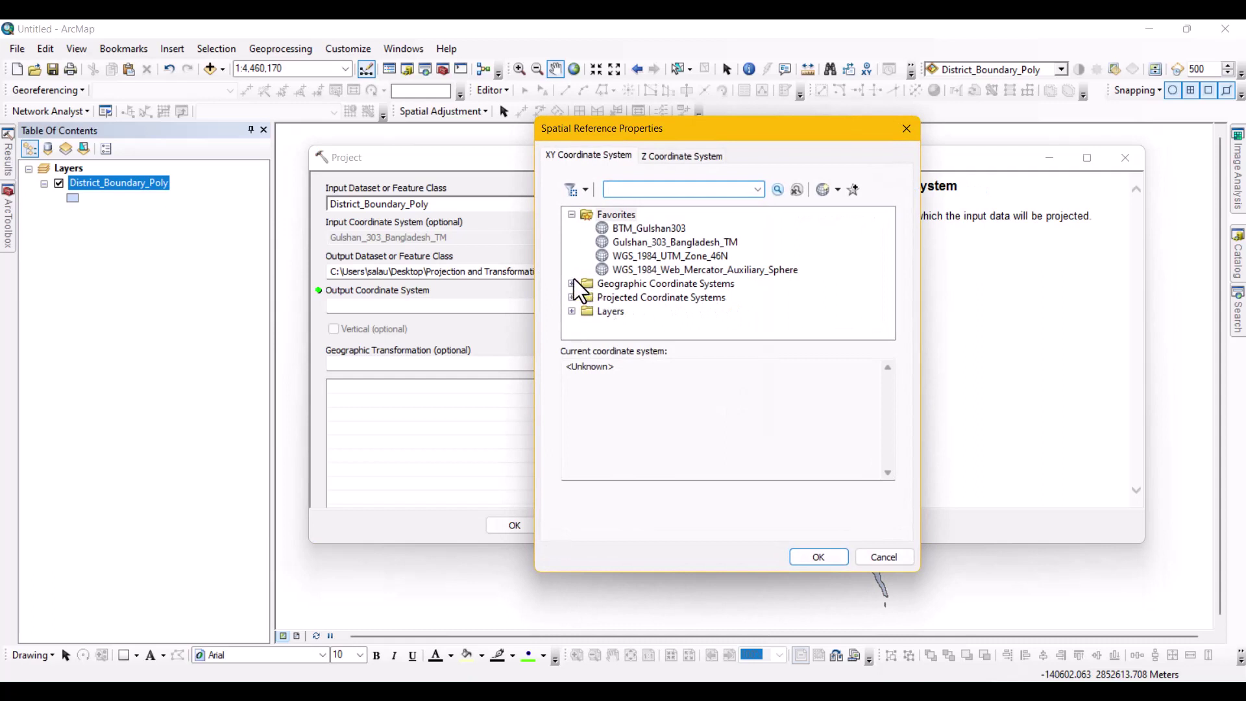
left_click(570, 284)
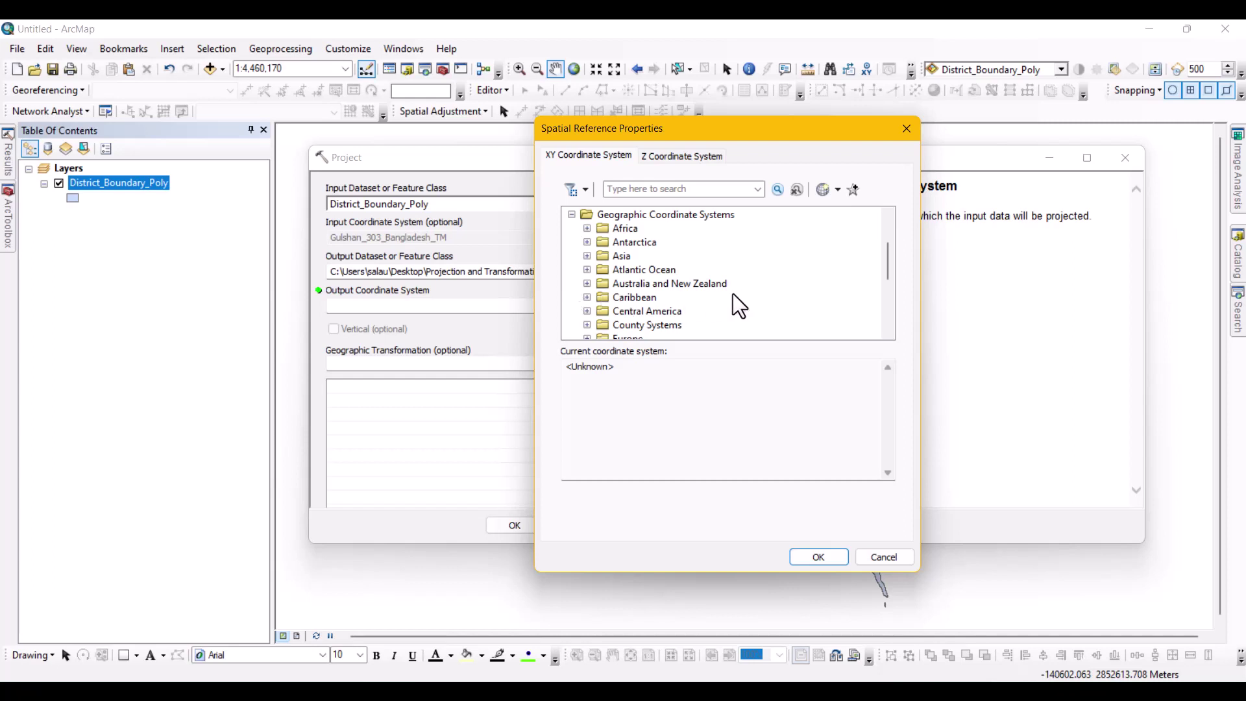
left_click_drag(889, 267, 889, 314)
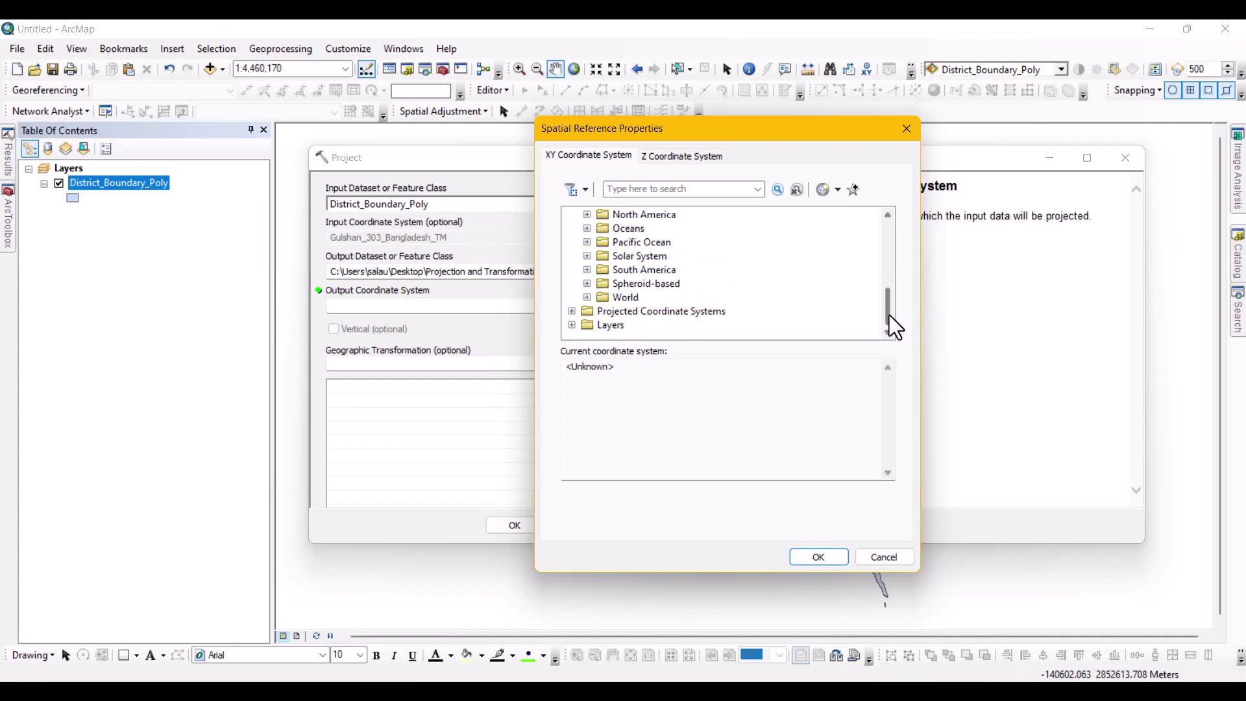
left_click(588, 298)
scroll(589, 298, "down", 3)
scroll(590, 298, "down", 3)
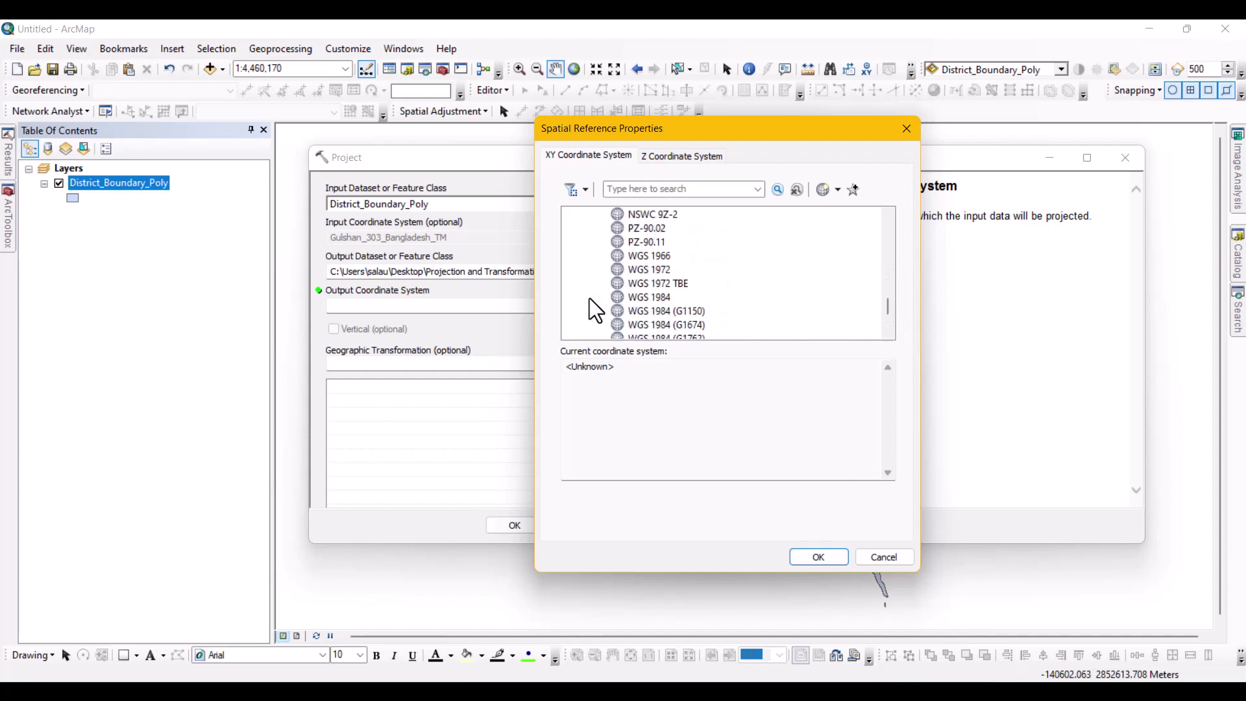
left_click(656, 301)
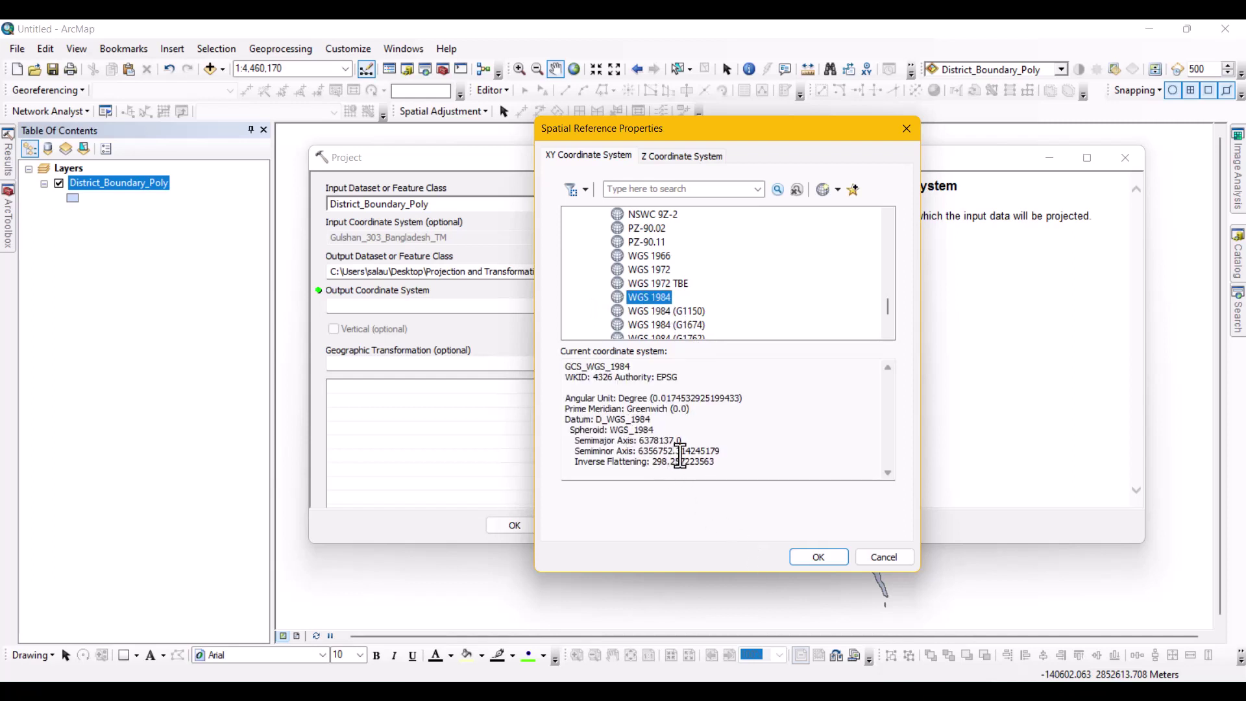
left_click(818, 557)
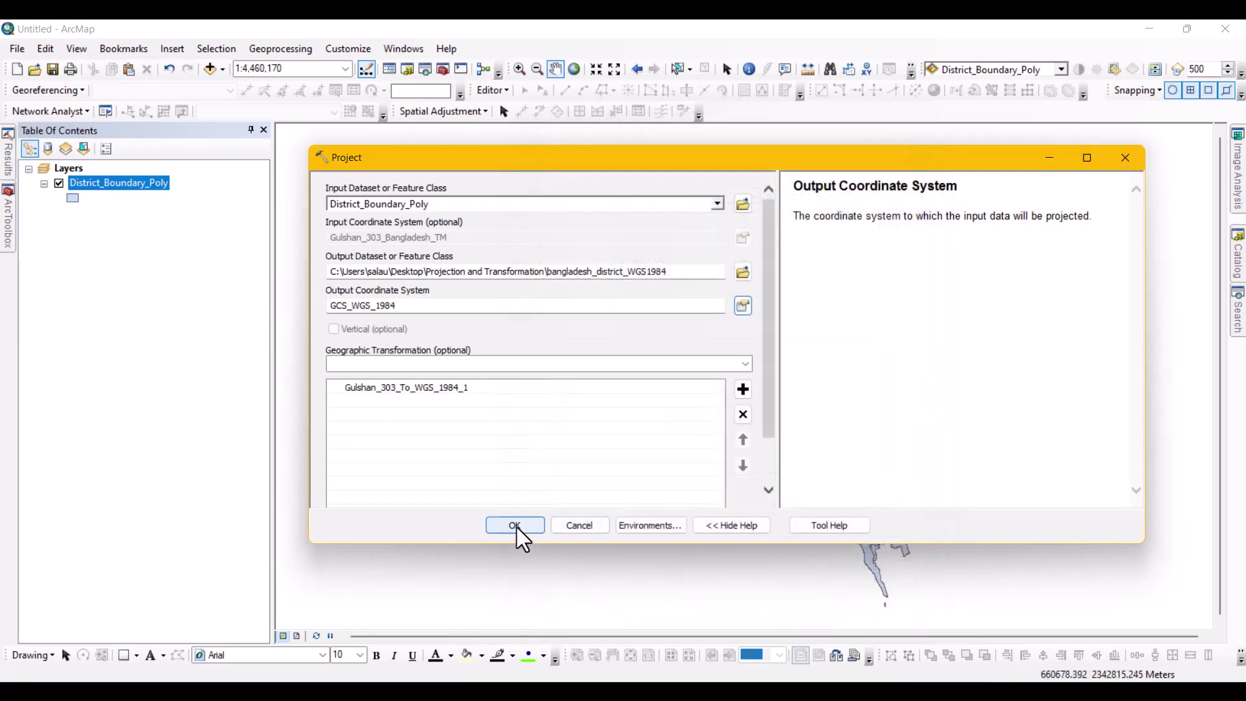
Run the Project tool to reproject District_Boundary_Poly to WGS 1984
left_click(514, 525)
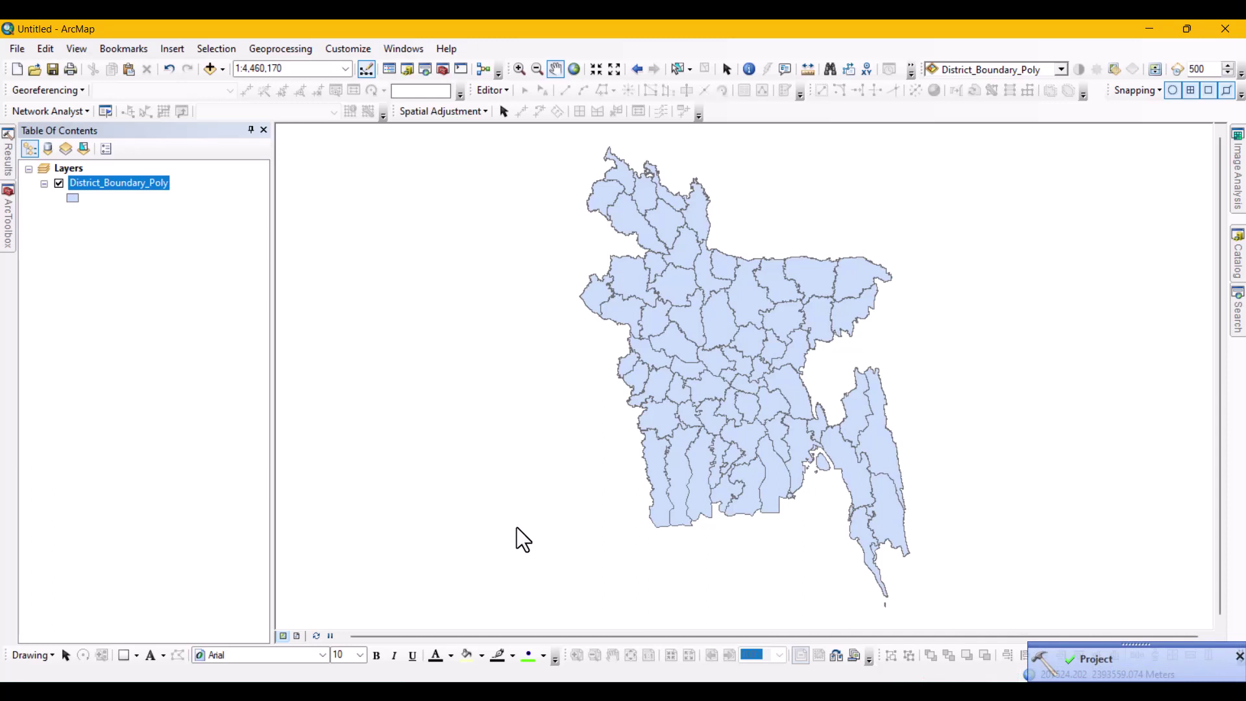
Remove District_Boundary_Poly and add bangladesh_district_WGS1984.shp from the Projection and Transformation folder
right_click(123, 182)
left_click(144, 204)
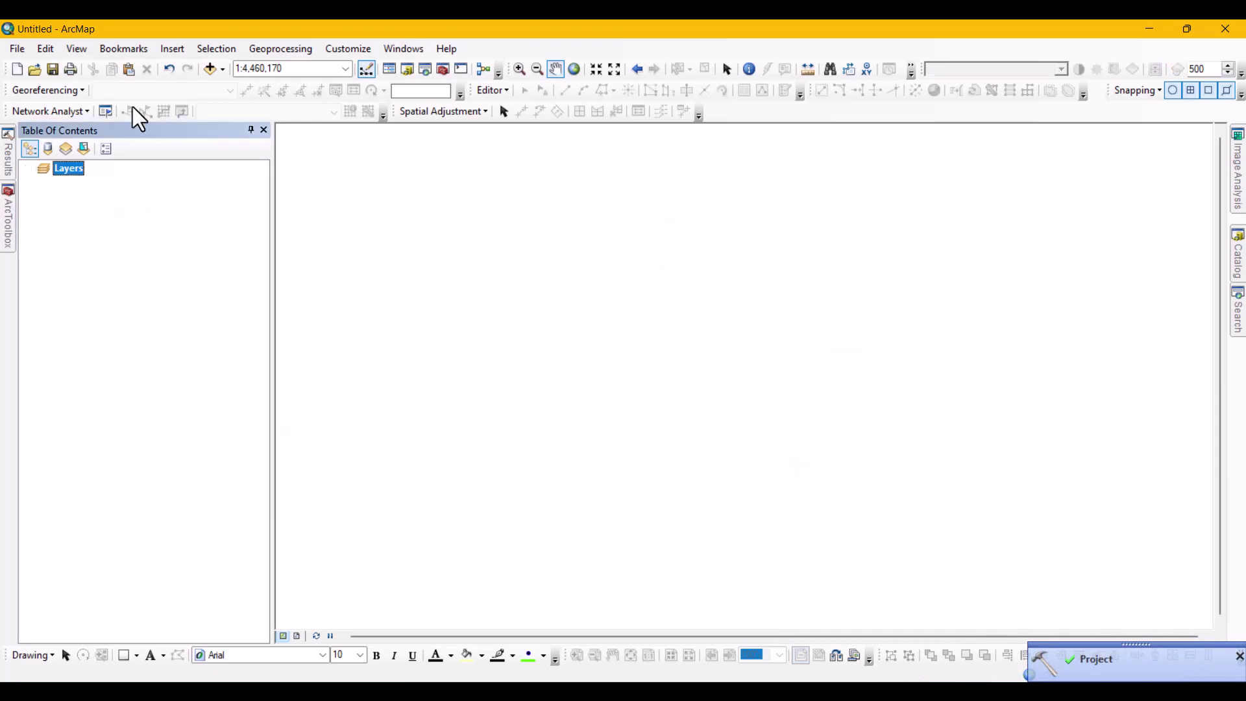
left_click(206, 67)
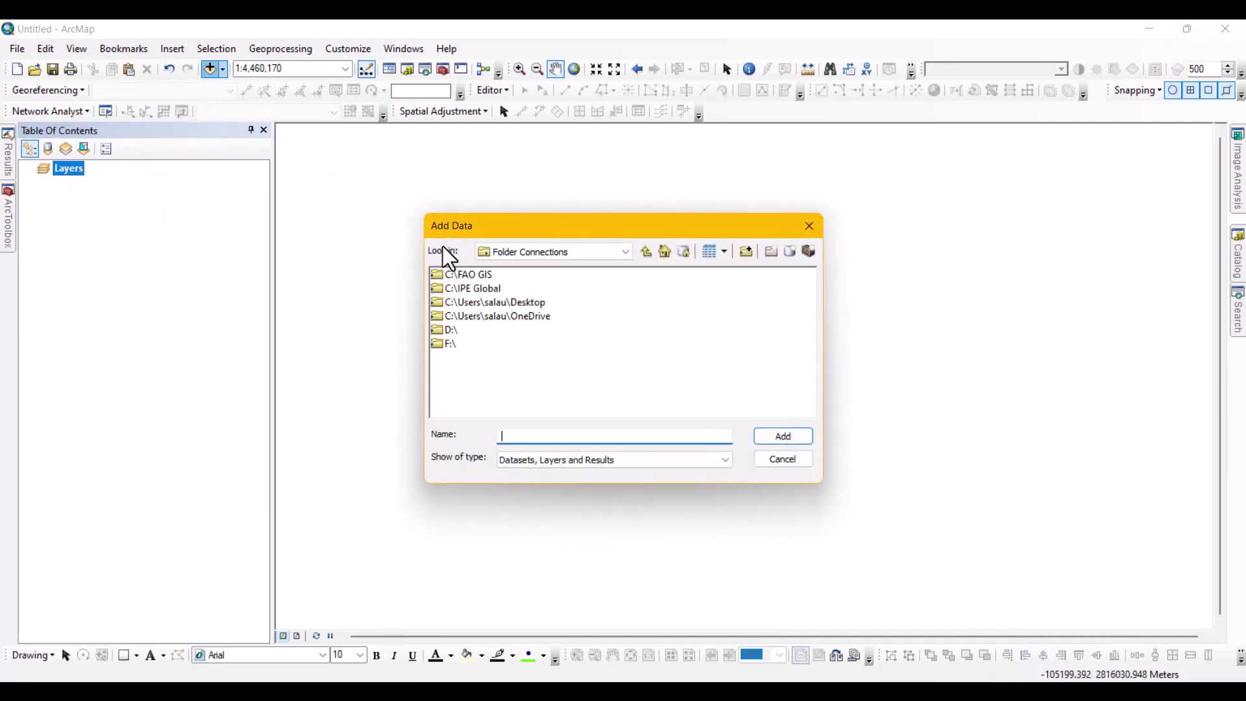
left_click(496, 301)
double_click(496, 301)
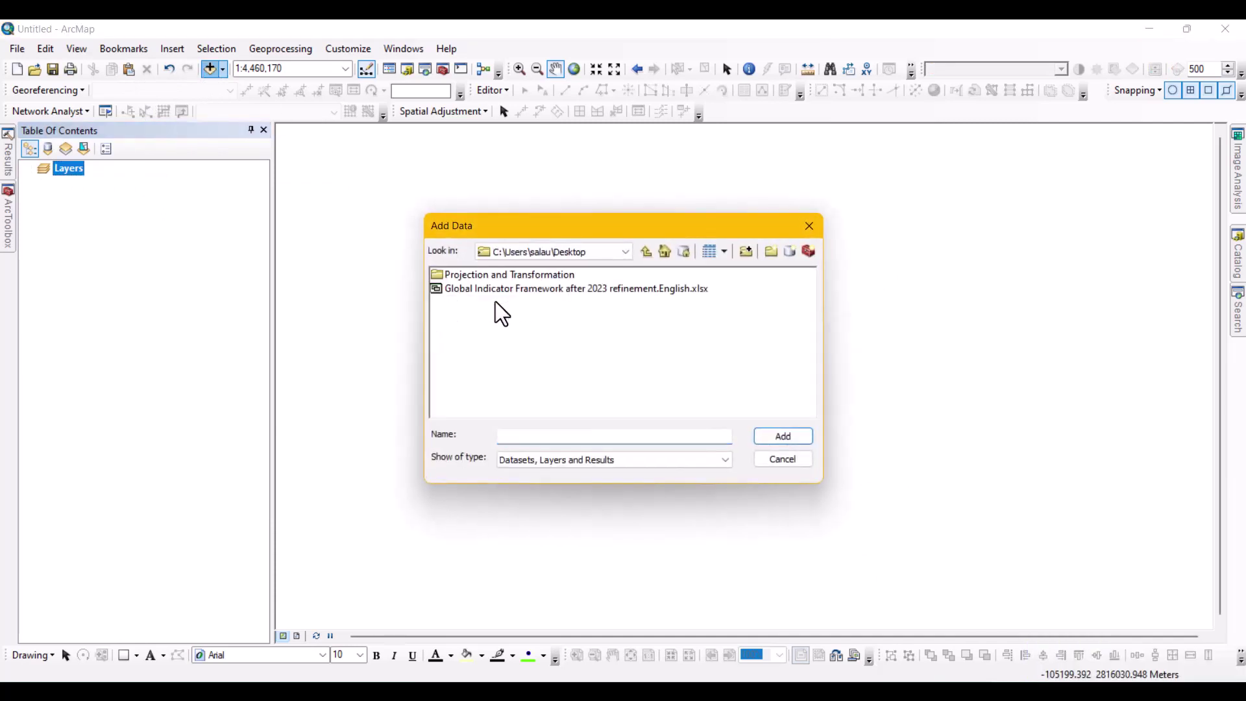
double_click(545, 275)
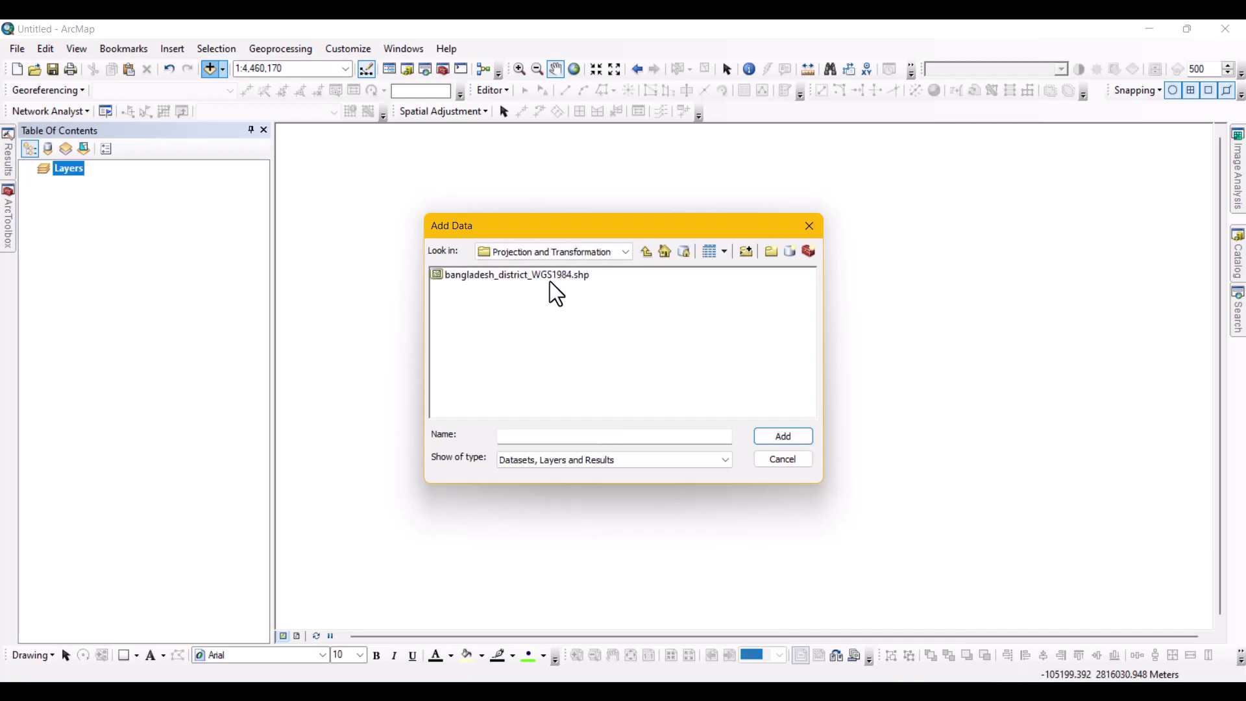
double_click(575, 279)
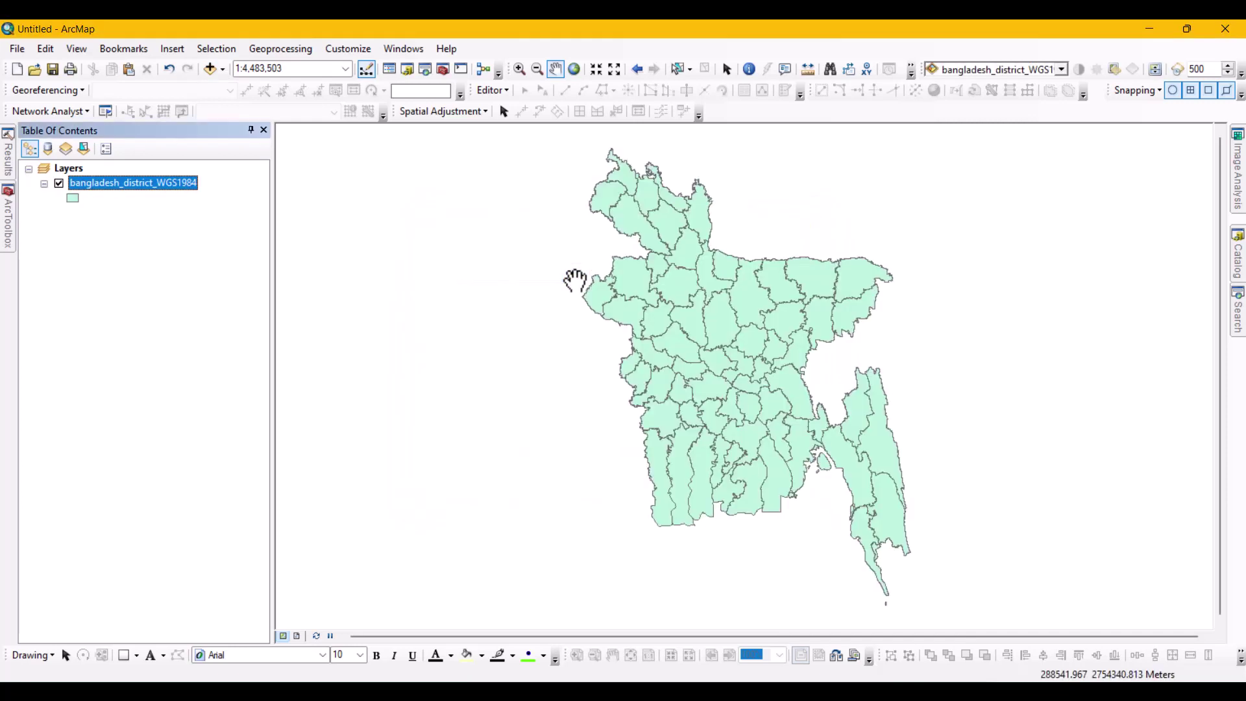
right_click(98, 184)
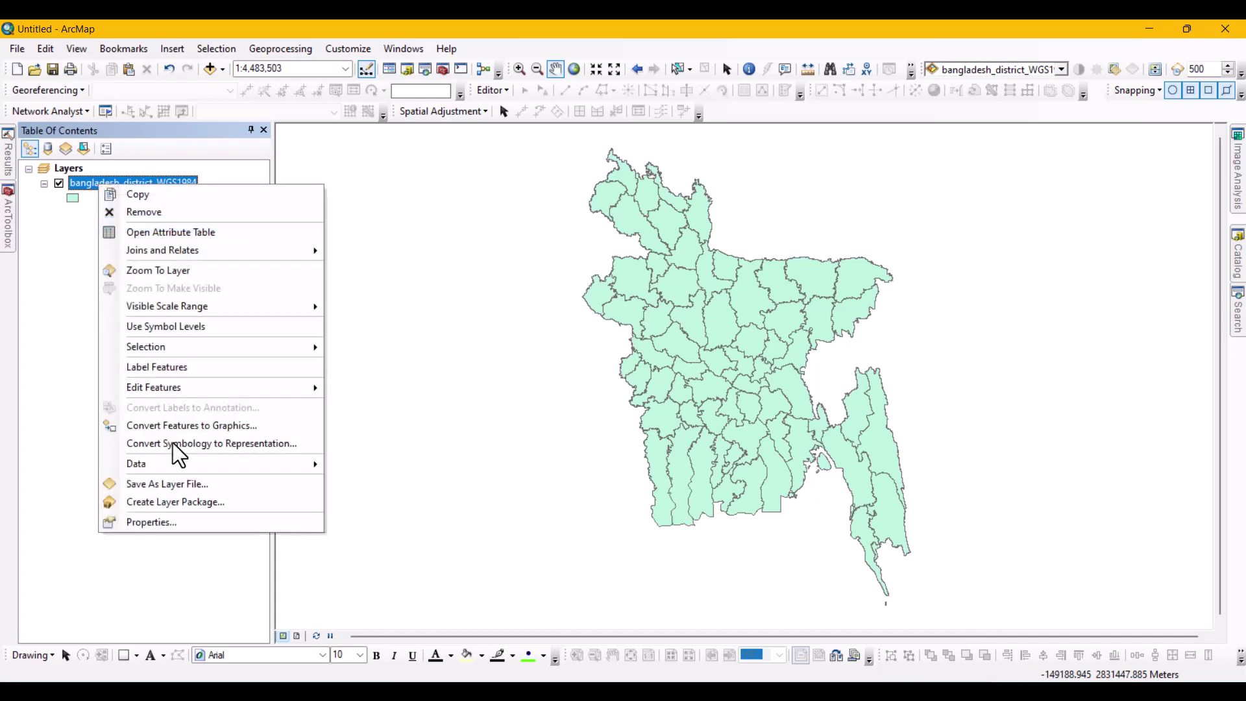
left_click(174, 522)
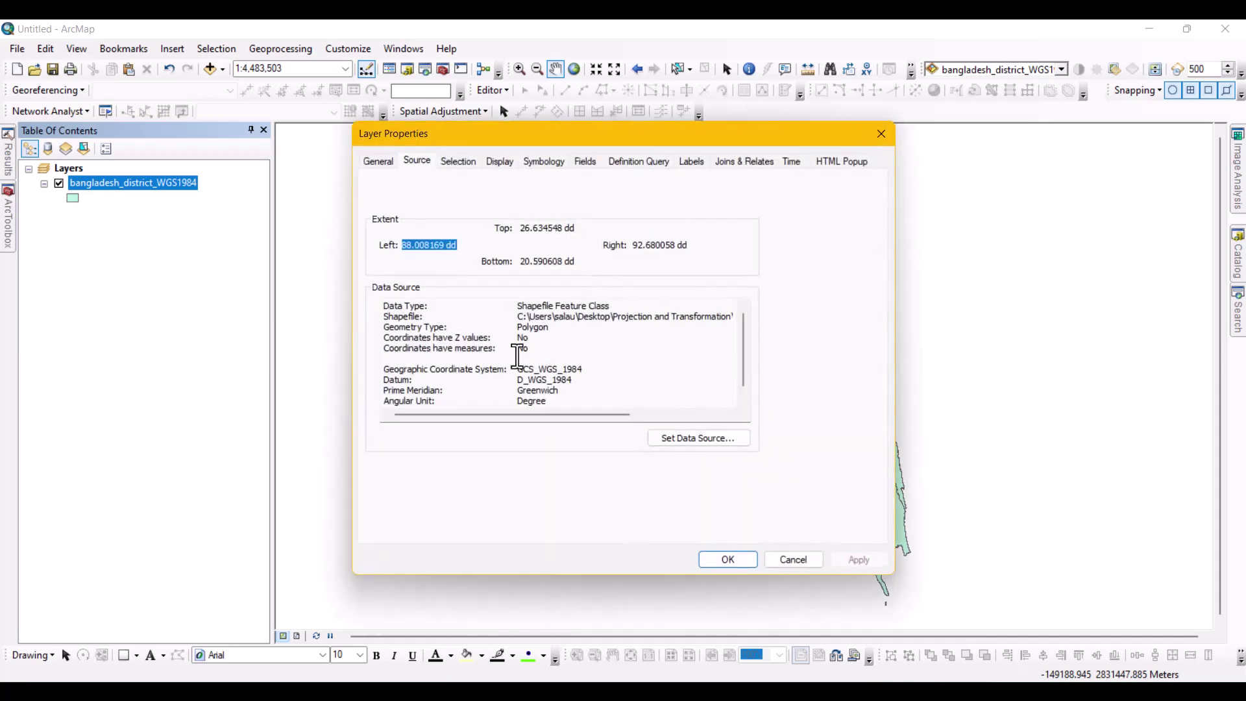
left_click(407, 163)
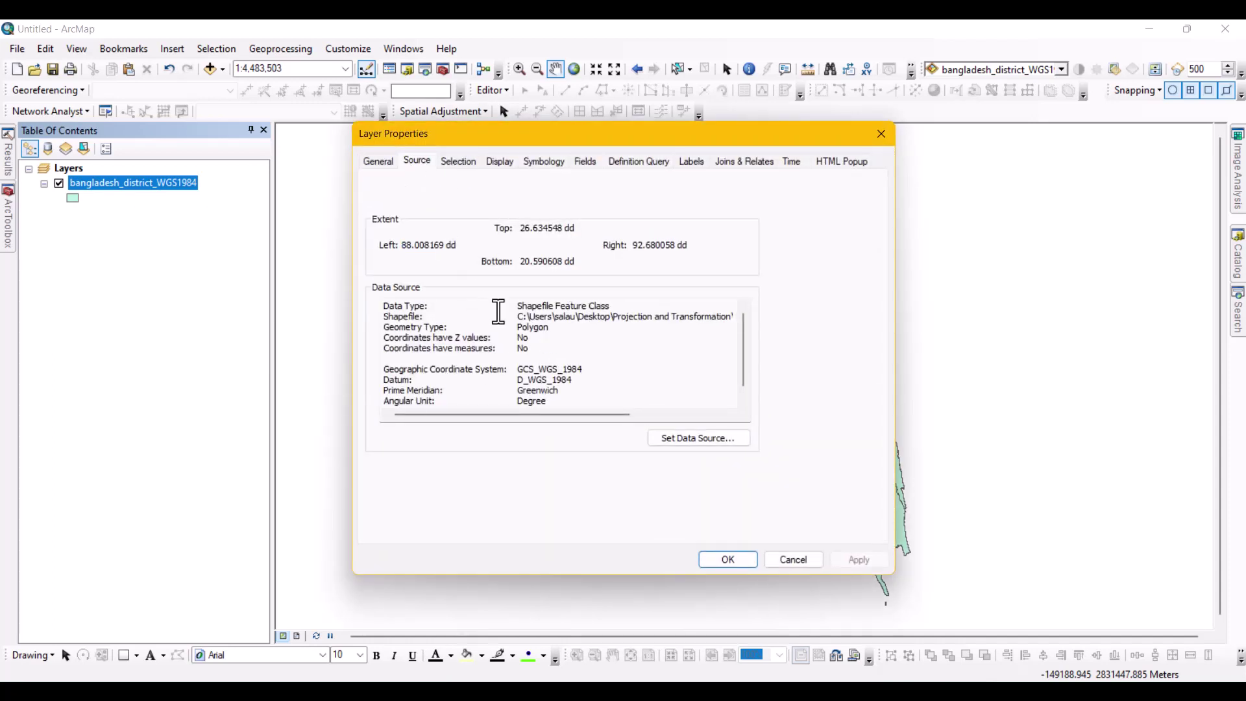
left_click(566, 370)
scroll(565, 370, "down", 1)
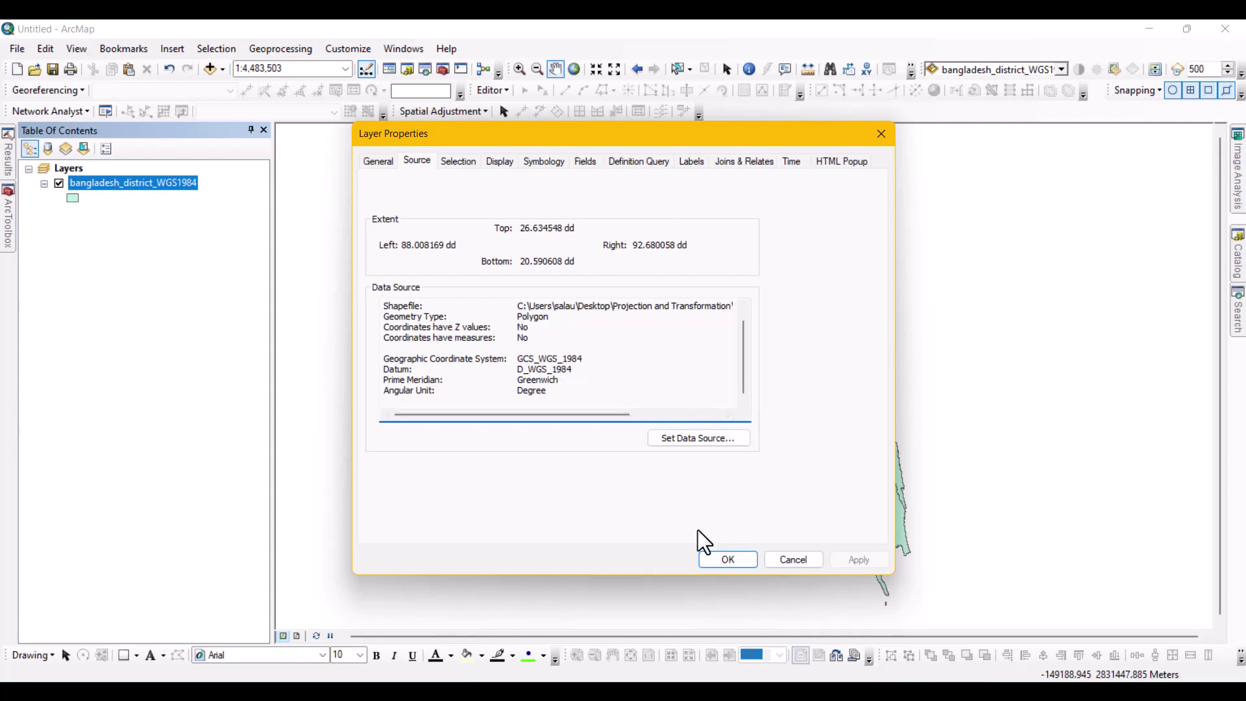
left_click(726, 559)
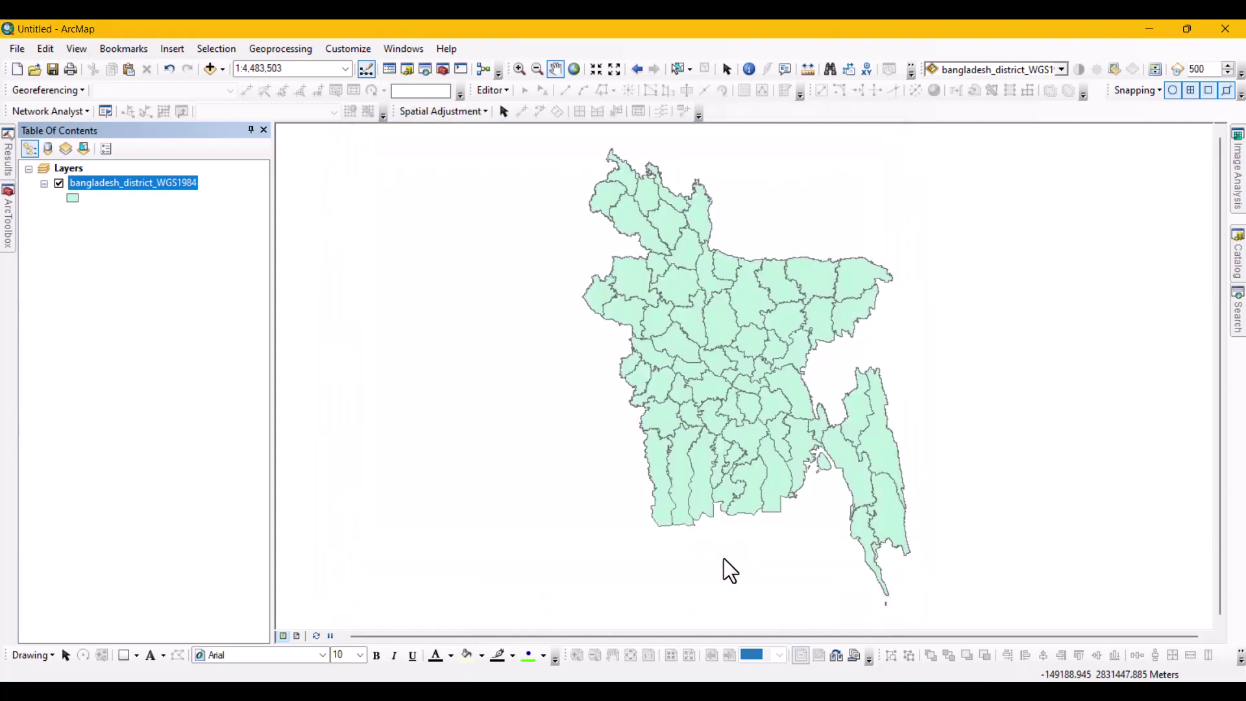